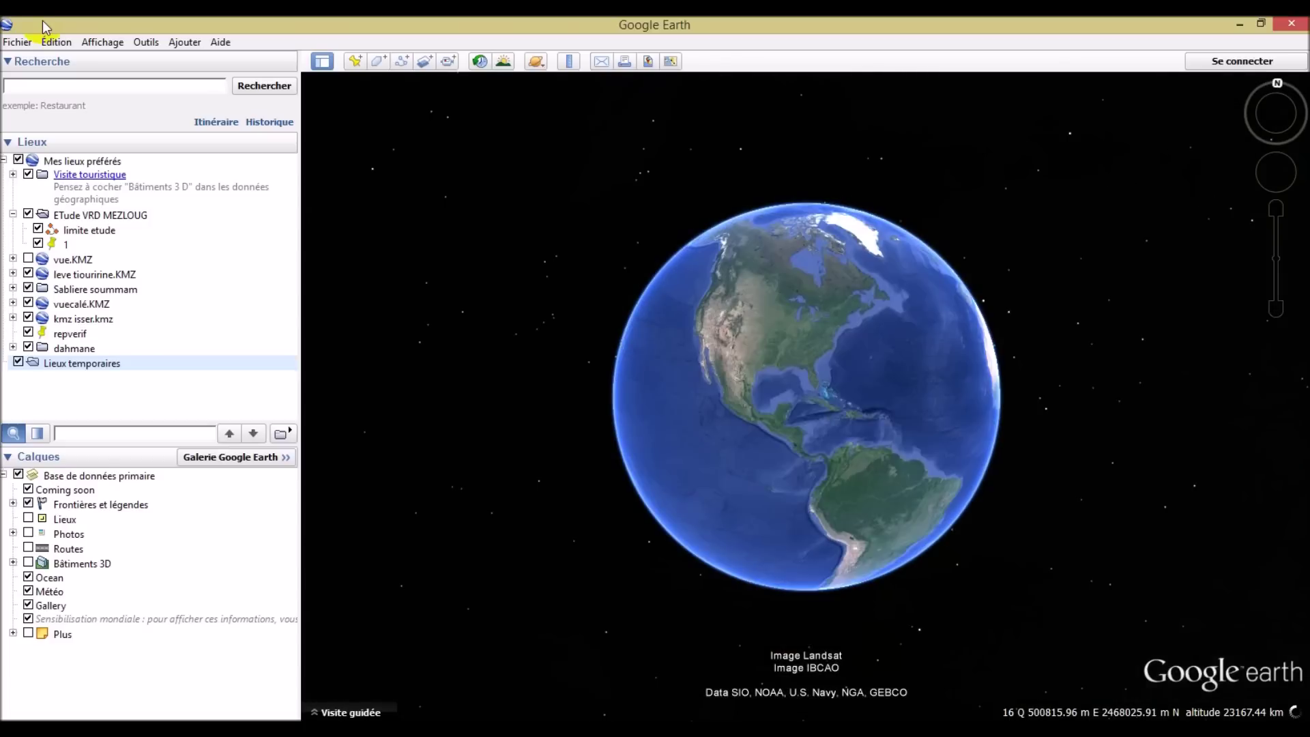
Step: Open ETUDE-HYDRAULIQUE (1).kmz from D:\tutorial By RAFIK\tuto2 in Google Earth
{"action": "left_click", "coordinate": [23, 42]}
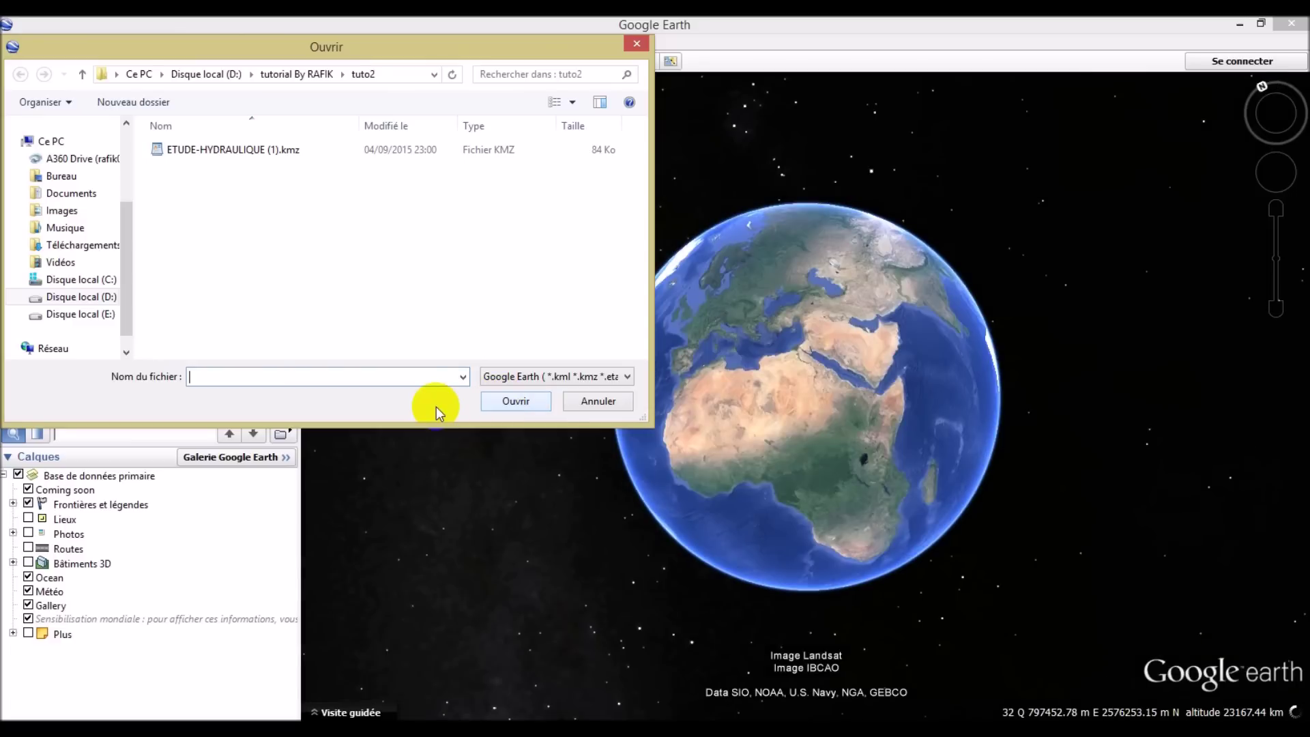
{"action": "left_click", "coordinate": [272, 147]}
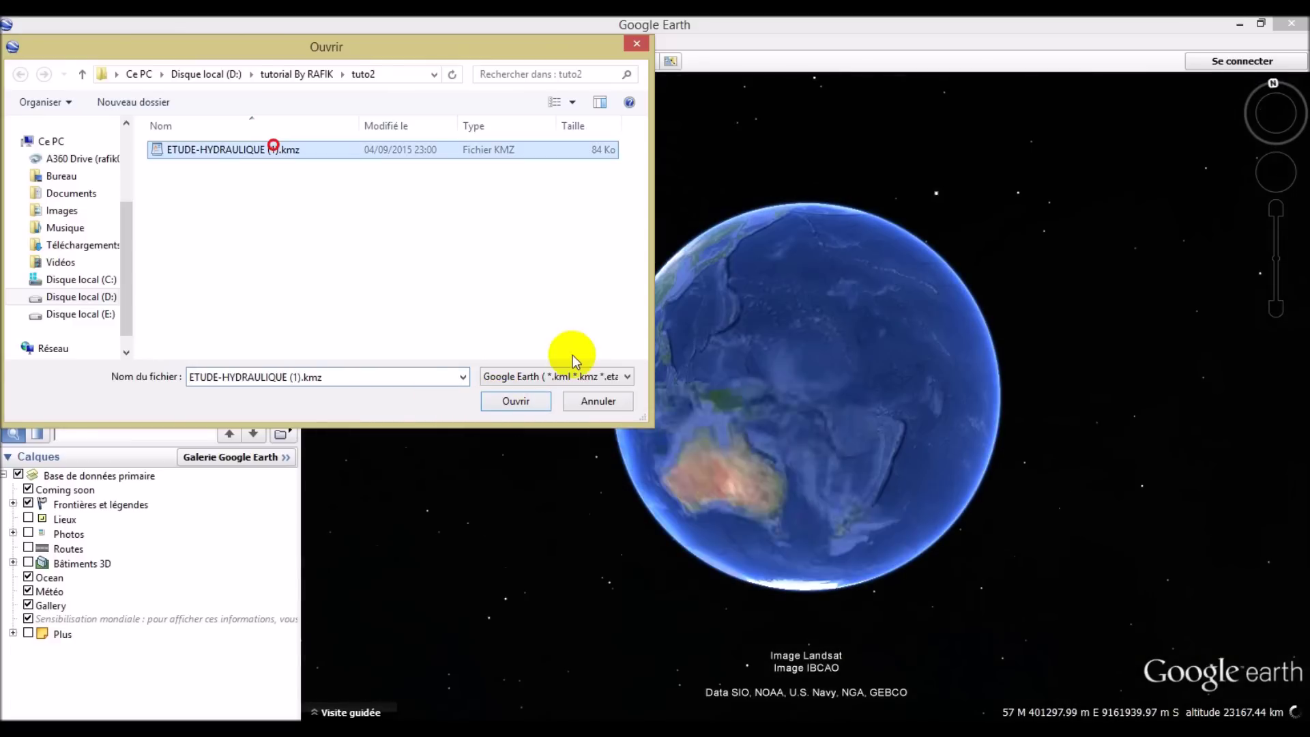
{"action": "left_click", "coordinate": [518, 401]}
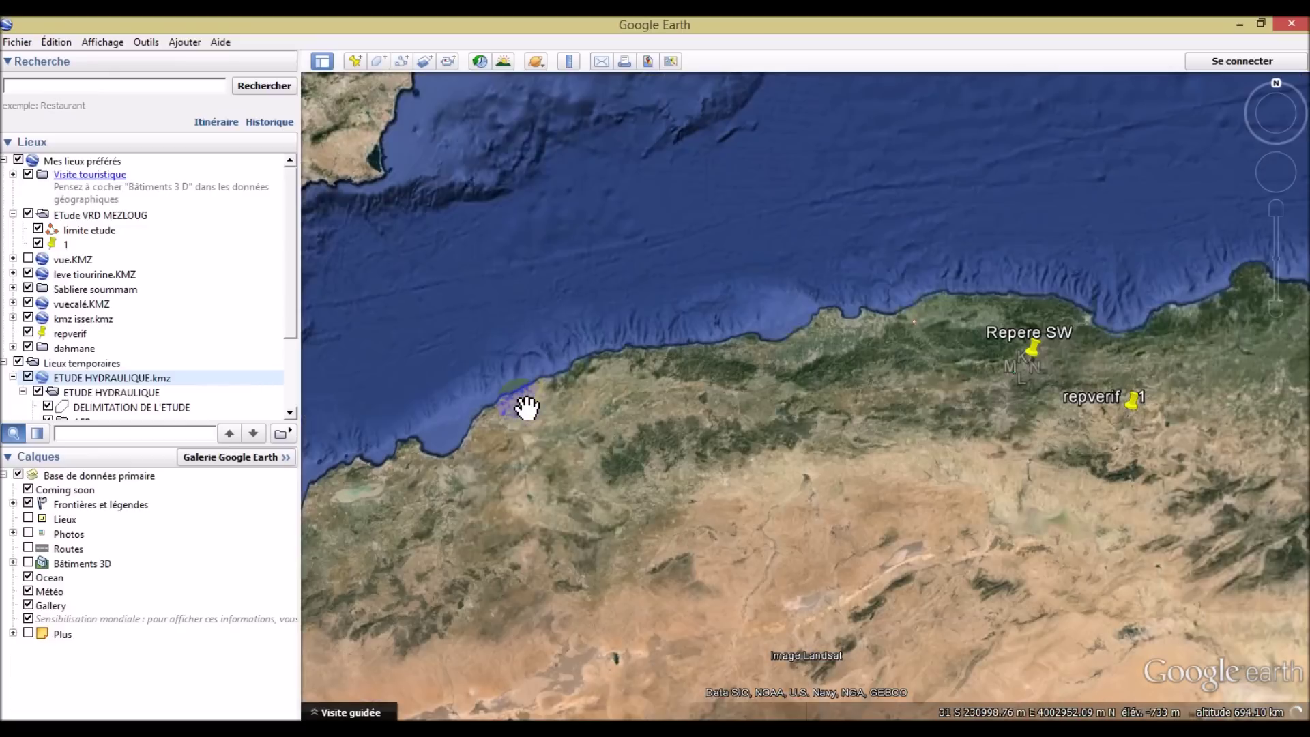
Step: Zoom and pan to center the loaded study area and the riverbed below the village
{"action": "left_click", "coordinate": [526, 407]}
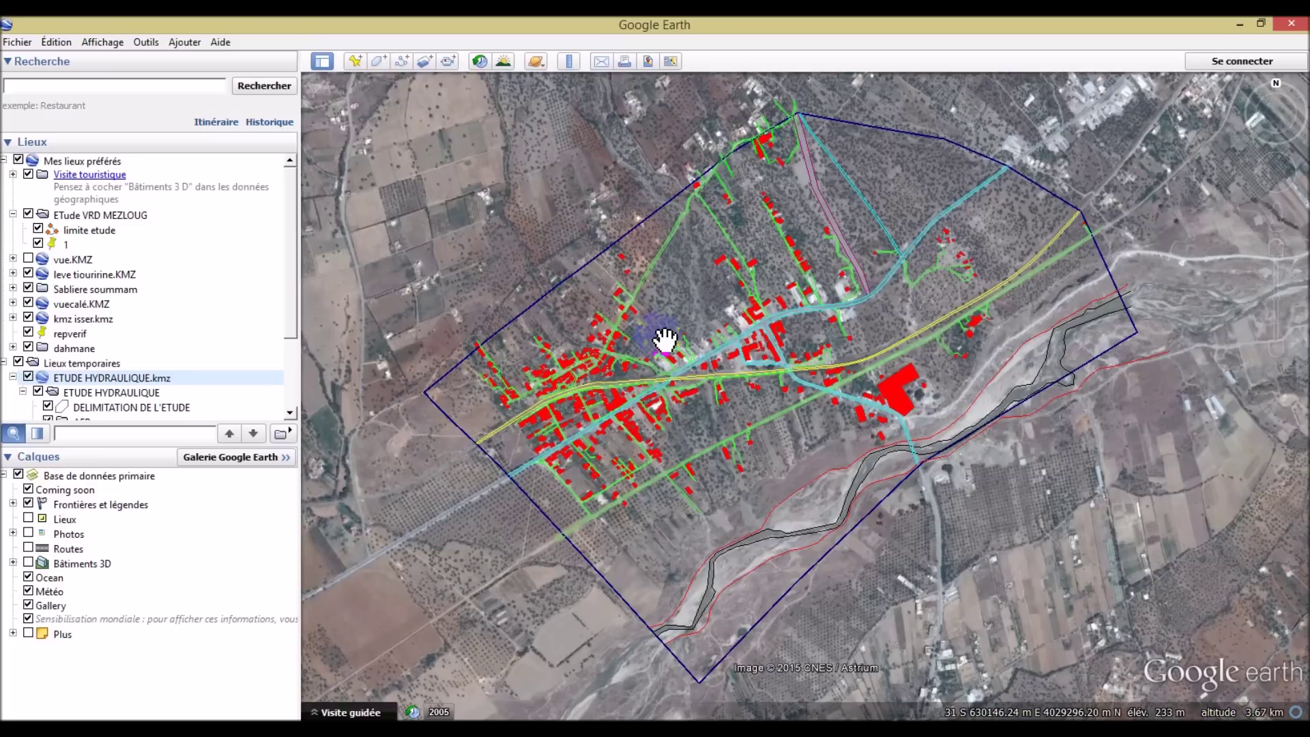
{"action": "scroll", "coordinate": [645, 297], "scroll_direction": "up", "scroll_amount": 2}
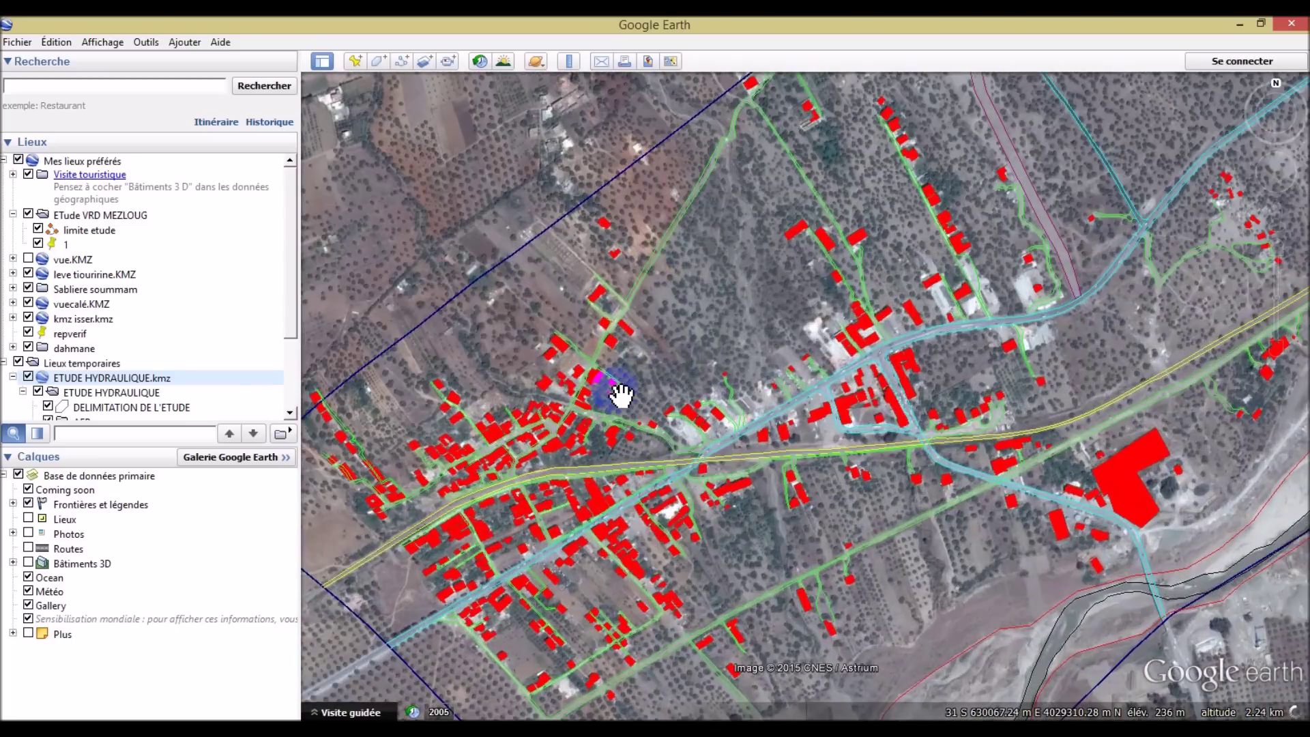
{"action": "scroll", "coordinate": [802, 278], "scroll_direction": "up", "scroll_amount": 2}
{"action": "scroll", "coordinate": [717, 311], "scroll_direction": "up", "scroll_amount": 2}
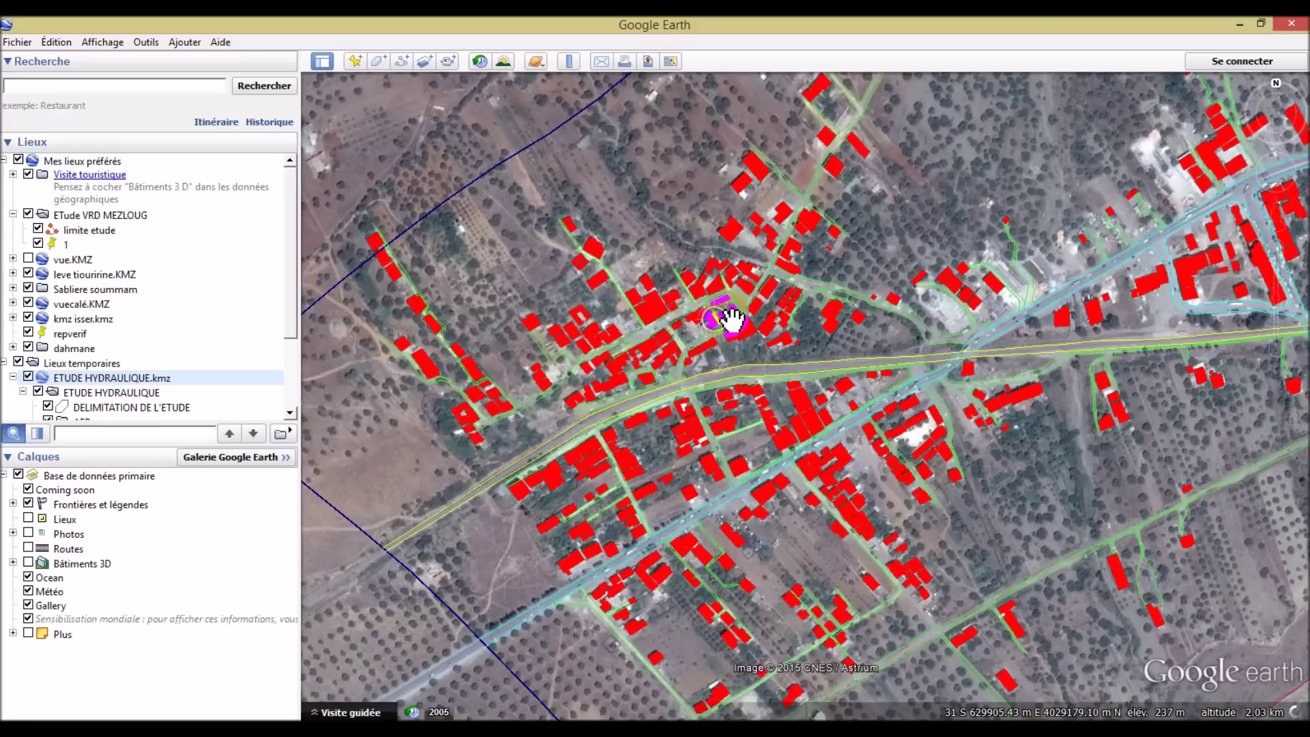
{"action": "scroll", "coordinate": [769, 300], "scroll_direction": "down", "scroll_amount": 1}
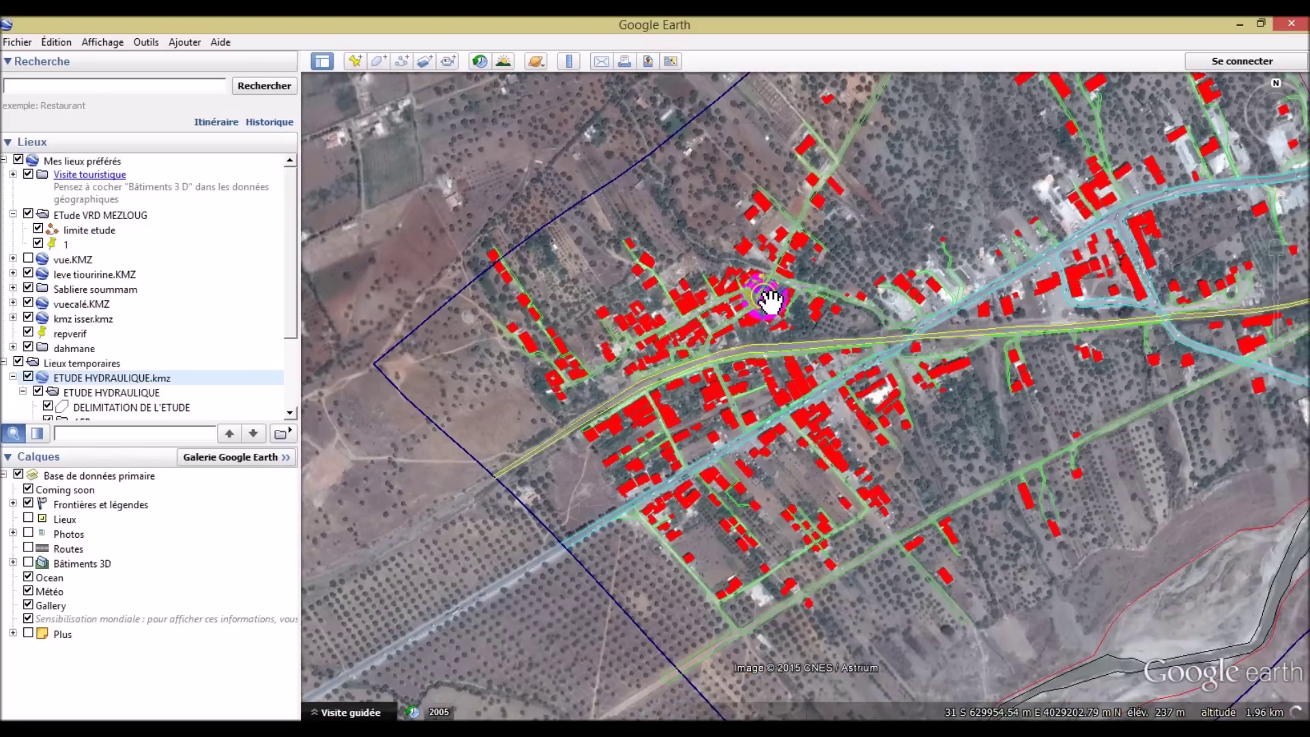
{"action": "scroll", "coordinate": [805, 296], "scroll_direction": "down", "scroll_amount": 2}
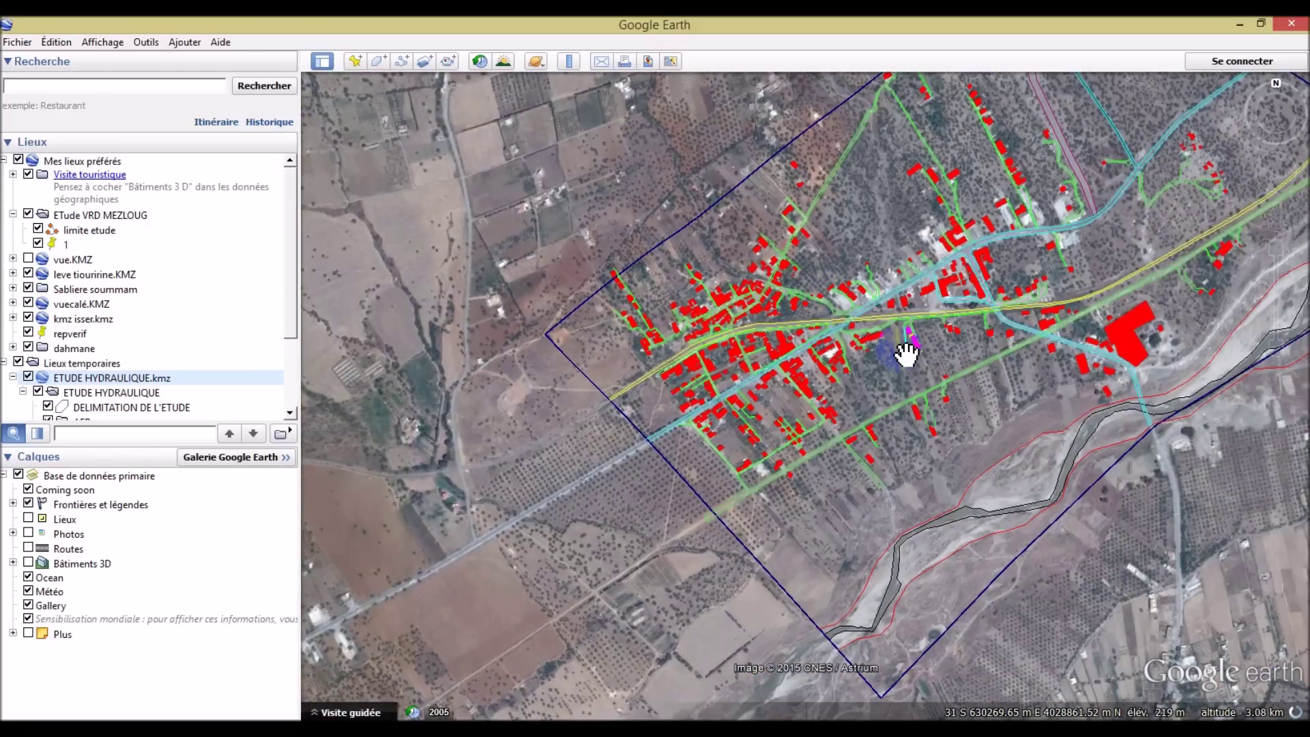
{"action": "left_click_drag", "start_coordinate": [894, 232], "coordinate": [646, 275]}
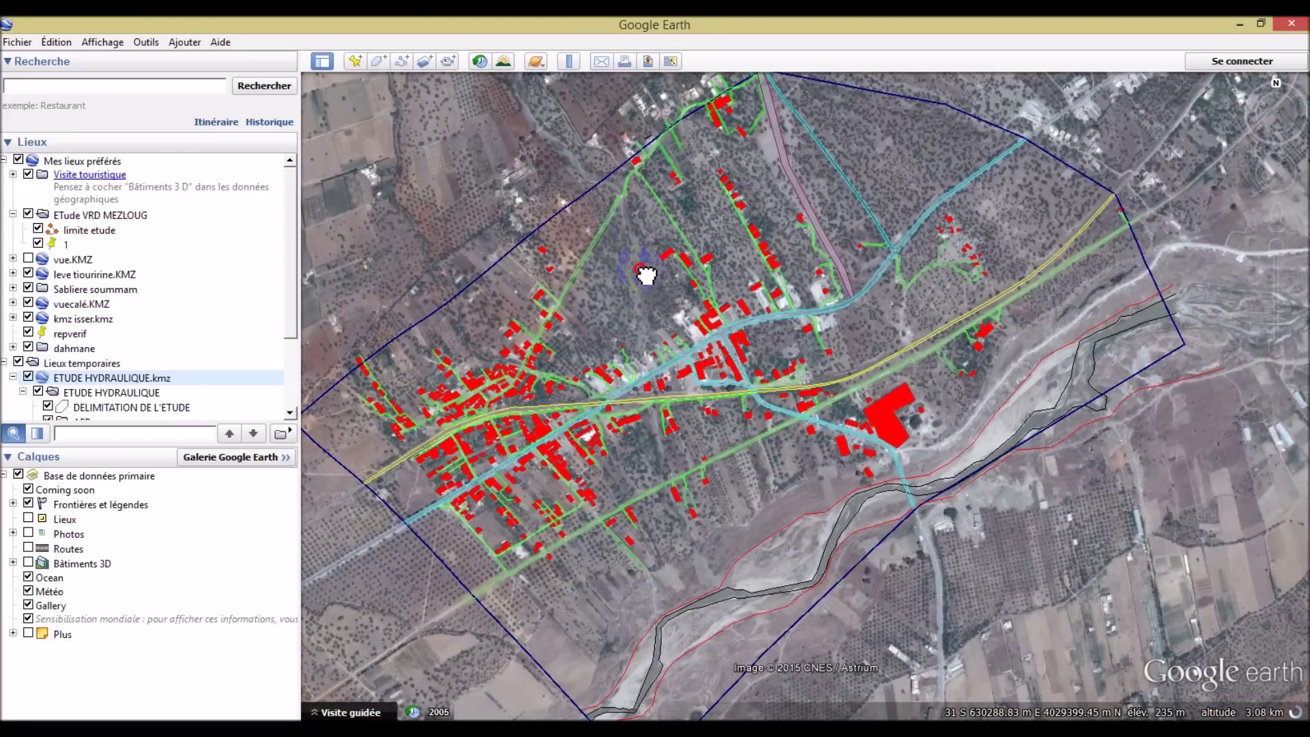
{"action": "left_click_drag", "start_coordinate": [665, 390], "coordinate": [665, 288]}
Step: Zoom in on the riverbed's lower end, then zoom back out
{"action": "double_click", "coordinate": [649, 584]}
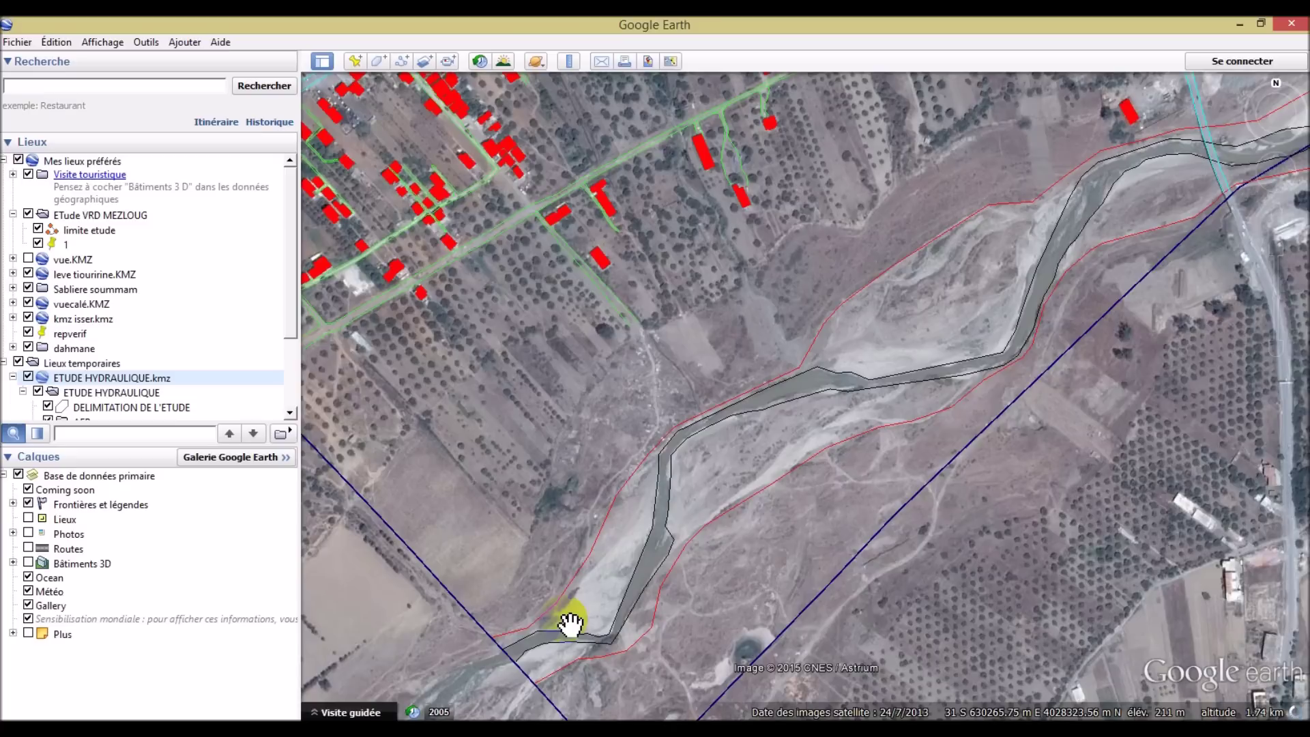
{"action": "double_click", "coordinate": [585, 639]}
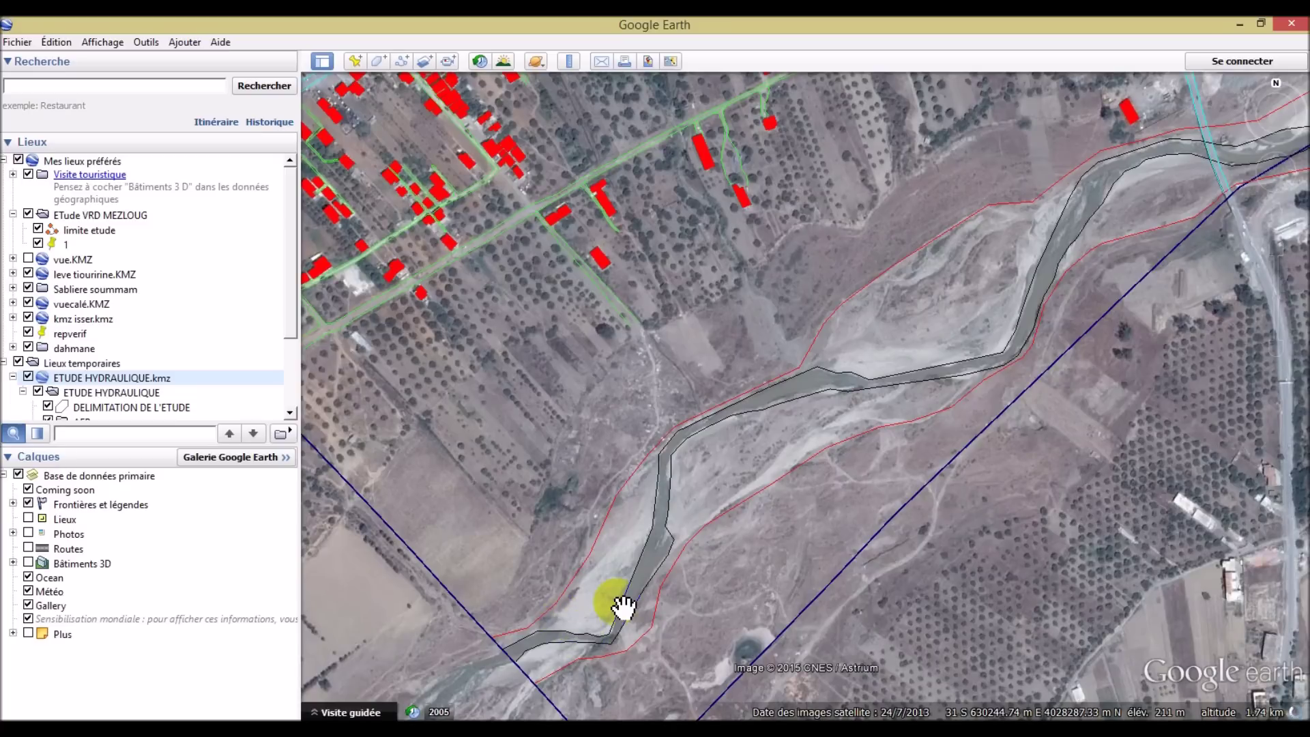
{"action": "double_click", "coordinate": [841, 374]}
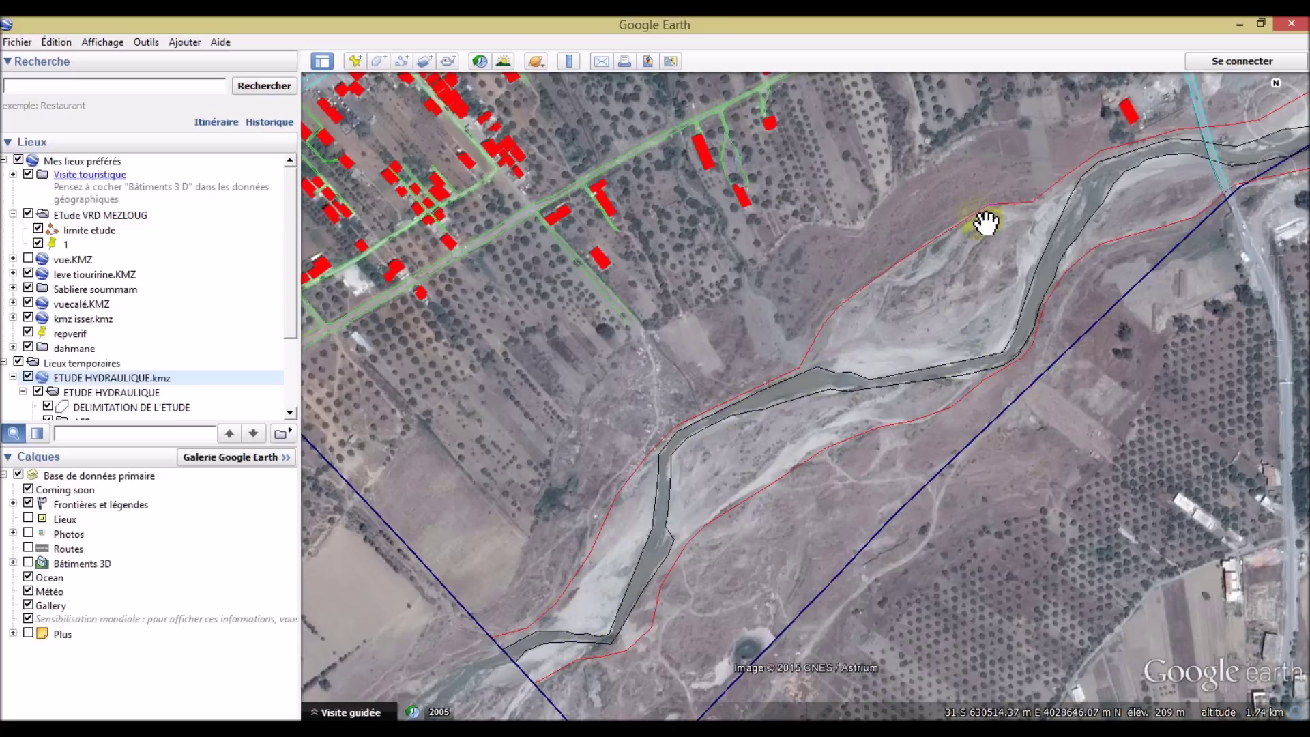
{"action": "left_click", "coordinate": [595, 571]}
{"action": "scroll", "coordinate": [714, 368], "scroll_direction": "down", "scroll_amount": 5}
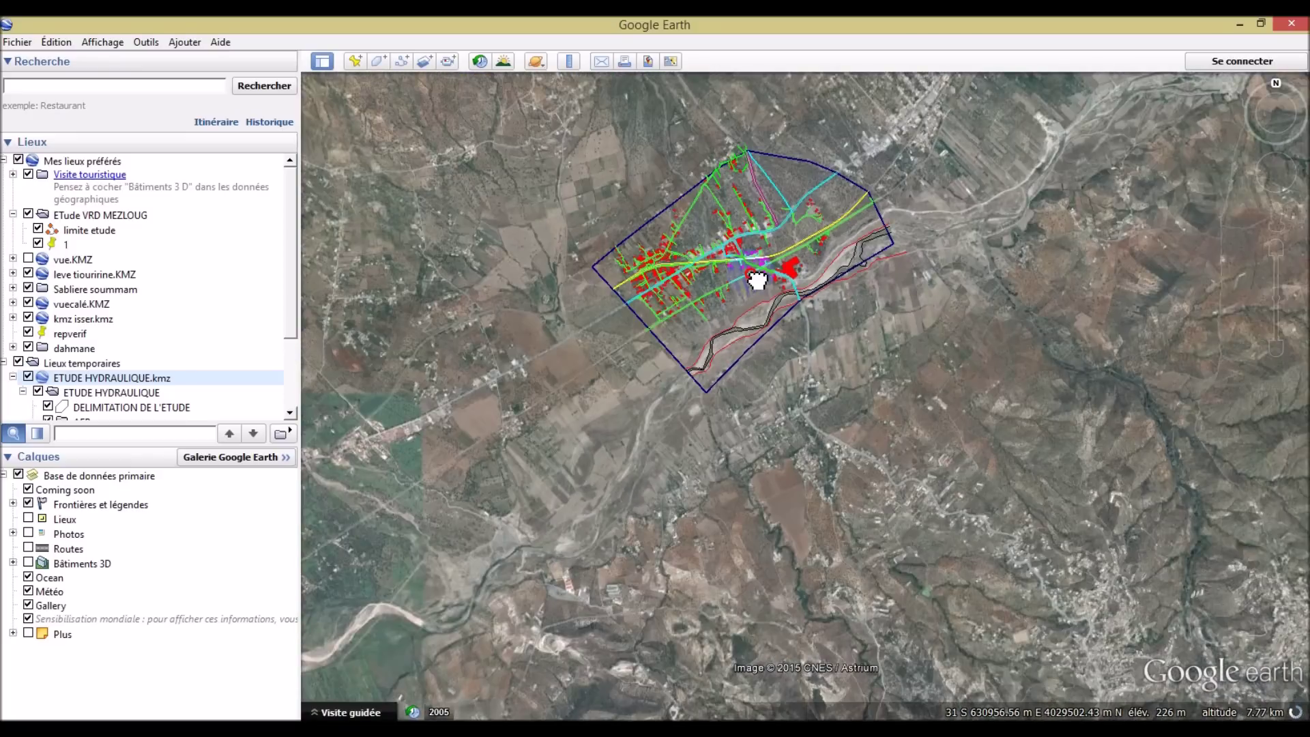
{"action": "scroll", "coordinate": [519, 483], "scroll_direction": "down", "scroll_amount": 2}
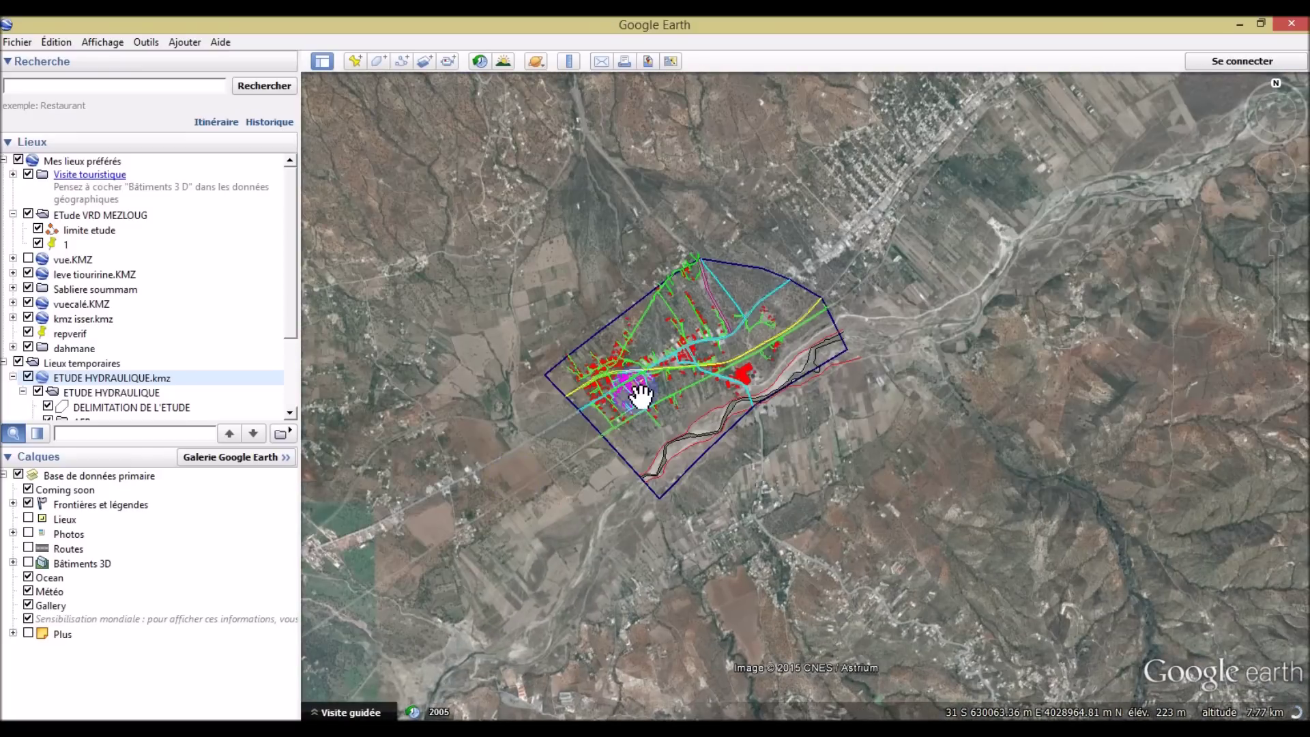
{"action": "scroll", "coordinate": [640, 394], "scroll_direction": "up", "scroll_amount": 2}
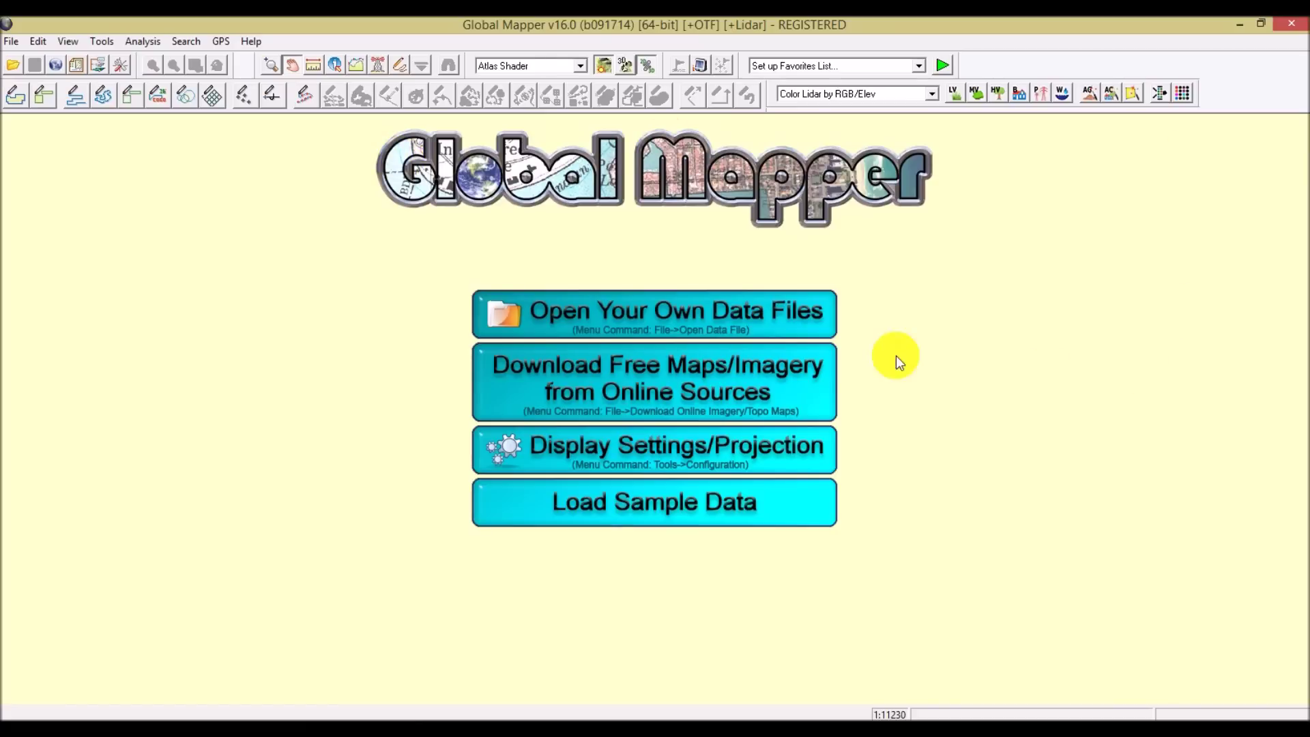
Step: Load ETUDE-HYDRAULIQUE (1).kmz from the tuto2 folder into Global Mapper
{"action": "left_click", "coordinate": [702, 318]}
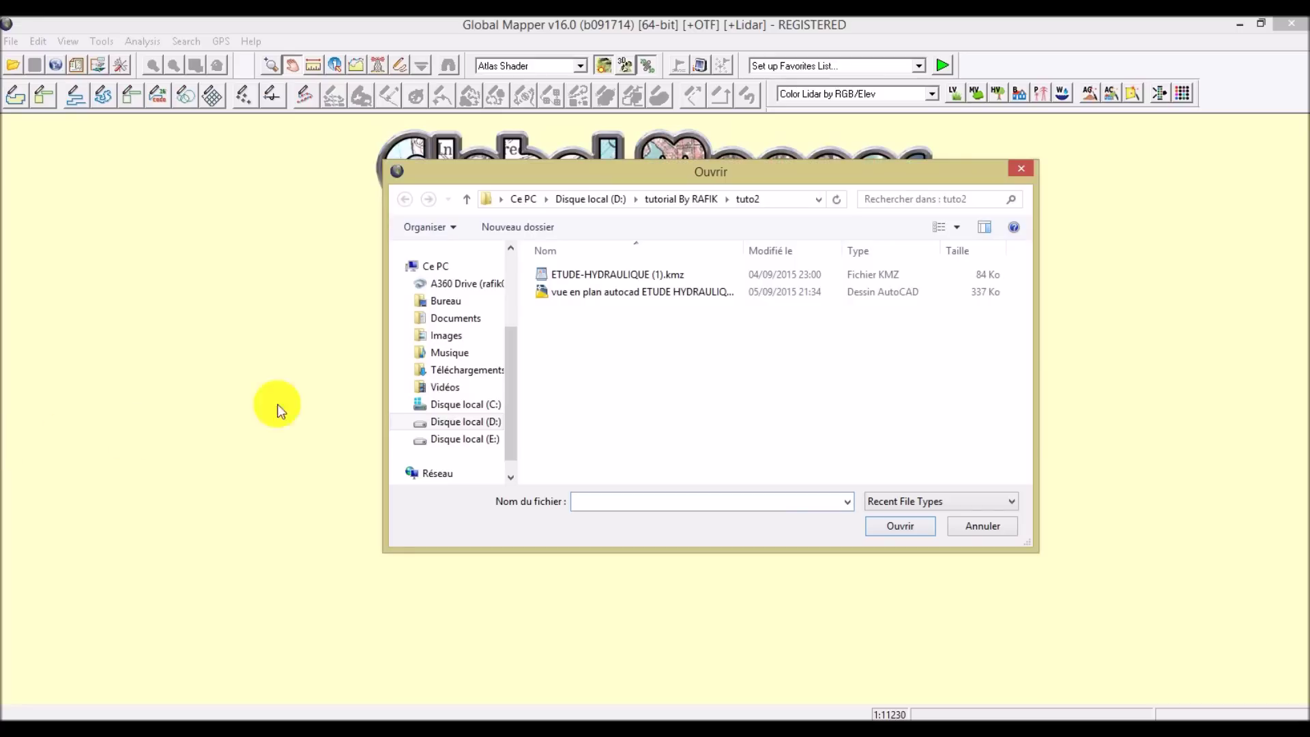
{"action": "mouse_move", "coordinate": [456, 327]}
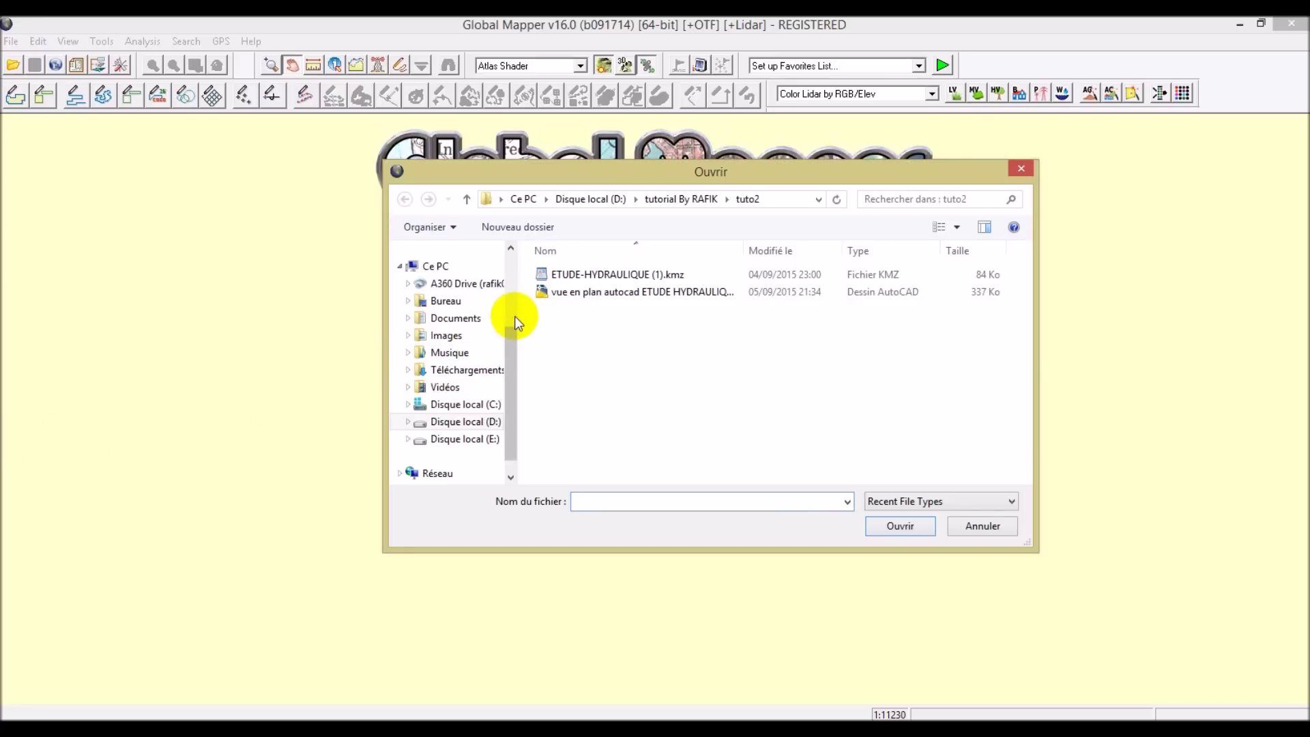
{"action": "left_click", "coordinate": [467, 199]}
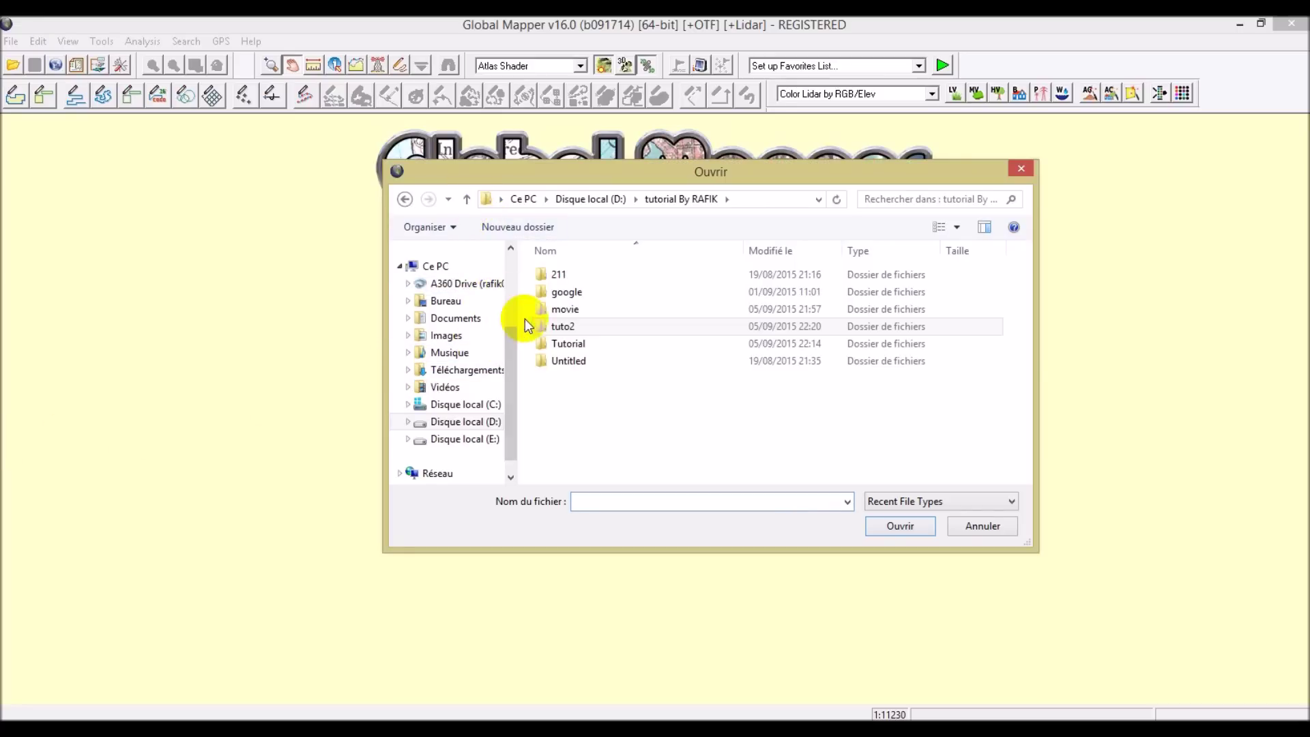
{"action": "double_click", "coordinate": [570, 343]}
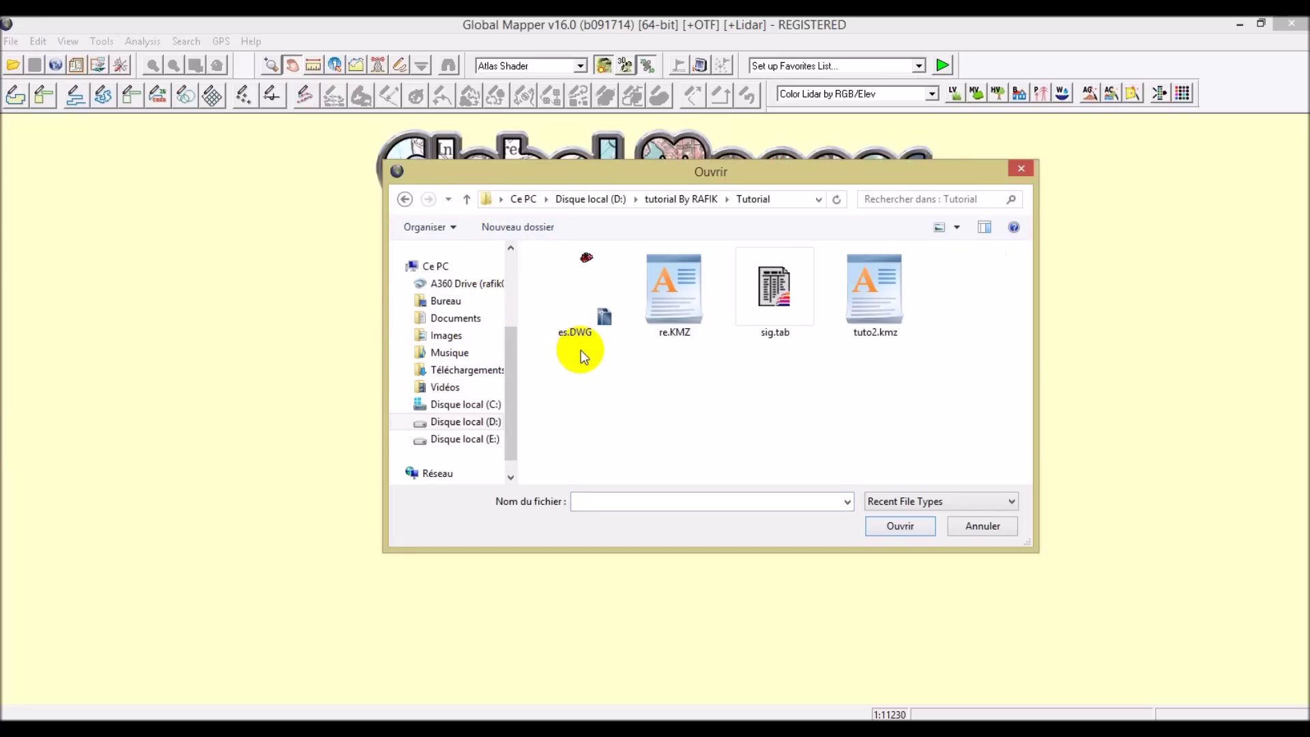
{"action": "left_click", "coordinate": [466, 199]}
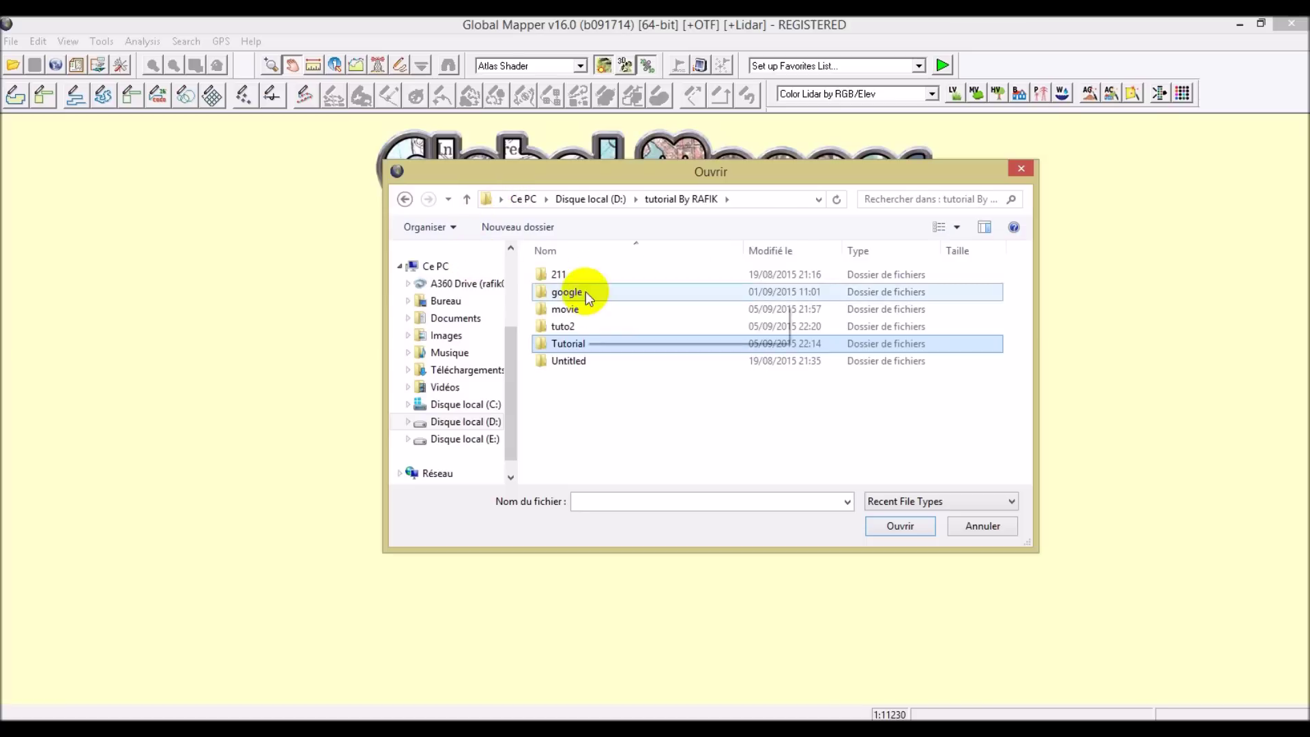
{"action": "double_click", "coordinate": [581, 327]}
{"action": "left_click", "coordinate": [633, 276]}
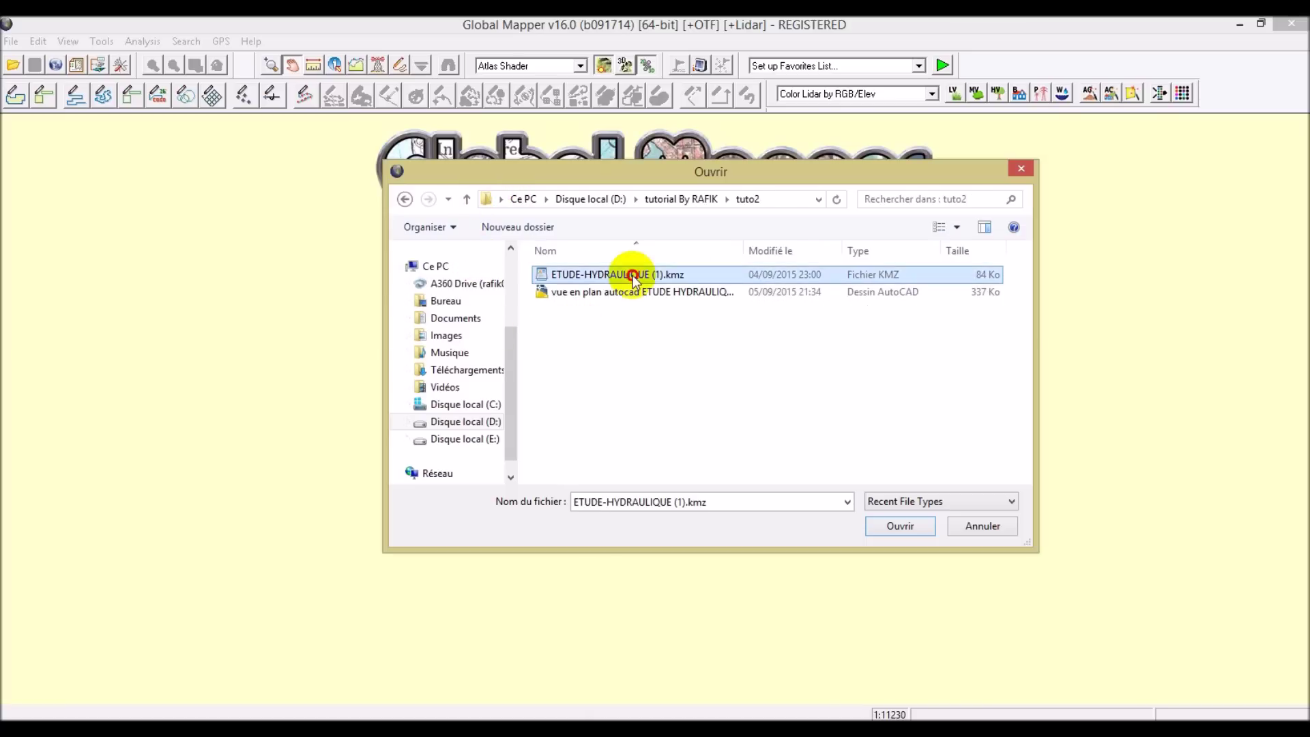
{"action": "left_click", "coordinate": [902, 527]}
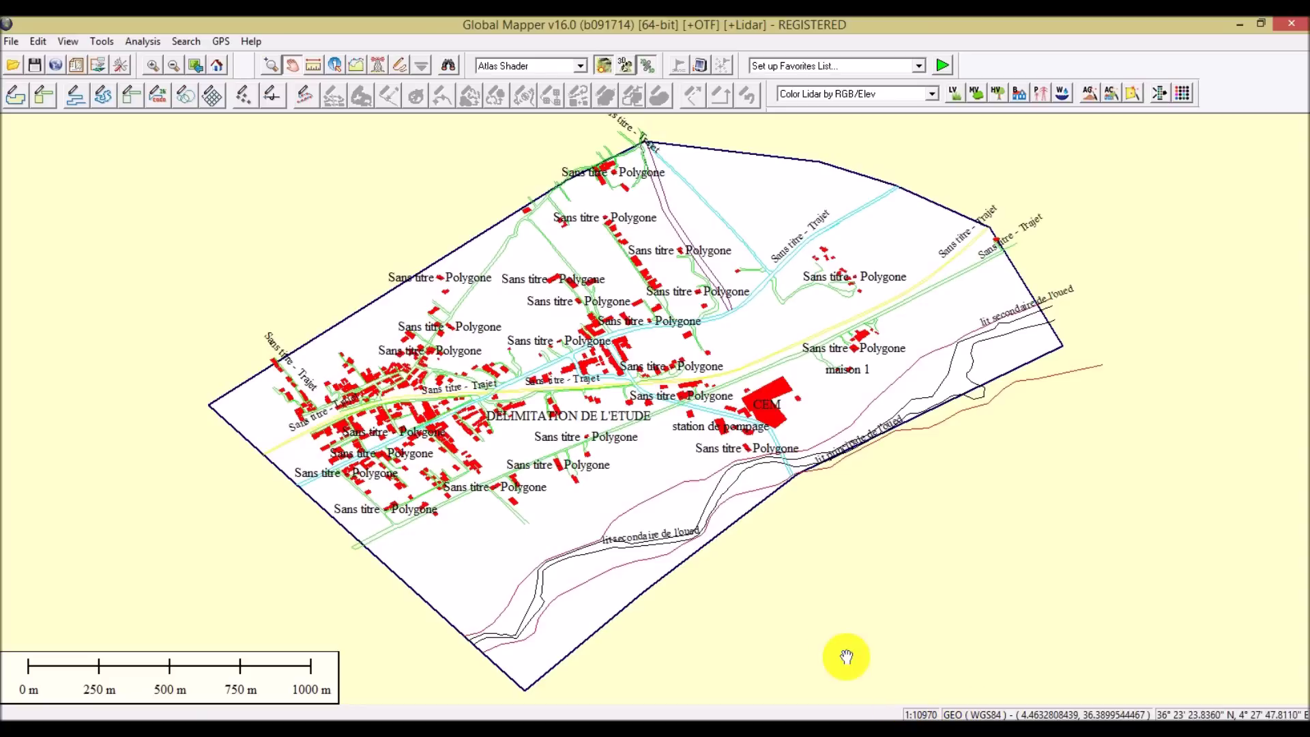
Step: Open the Configuration dialog from the Tools menu
{"action": "left_click", "coordinate": [99, 42]}
{"action": "left_click", "coordinate": [152, 268]}
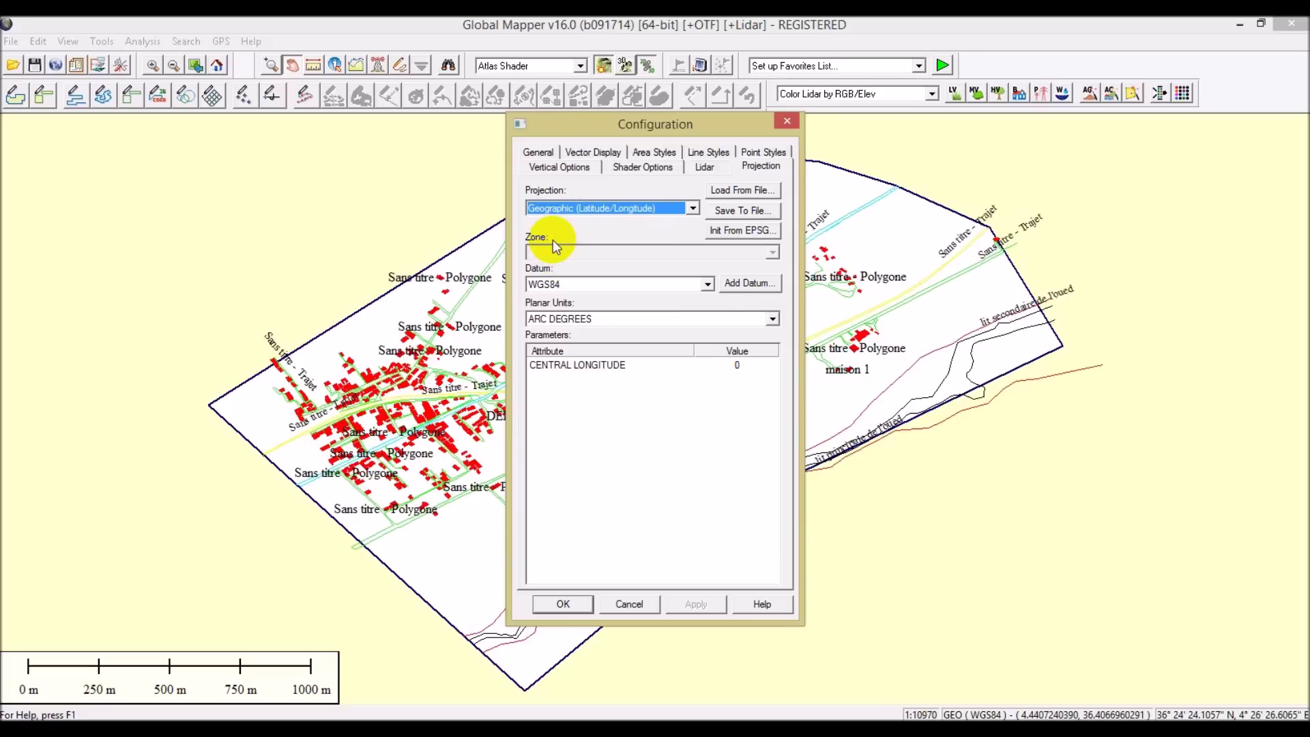
Step: Set the map projection to UTM zone 31 North, WGS84 datum, in metres
{"action": "left_click", "coordinate": [630, 208]}
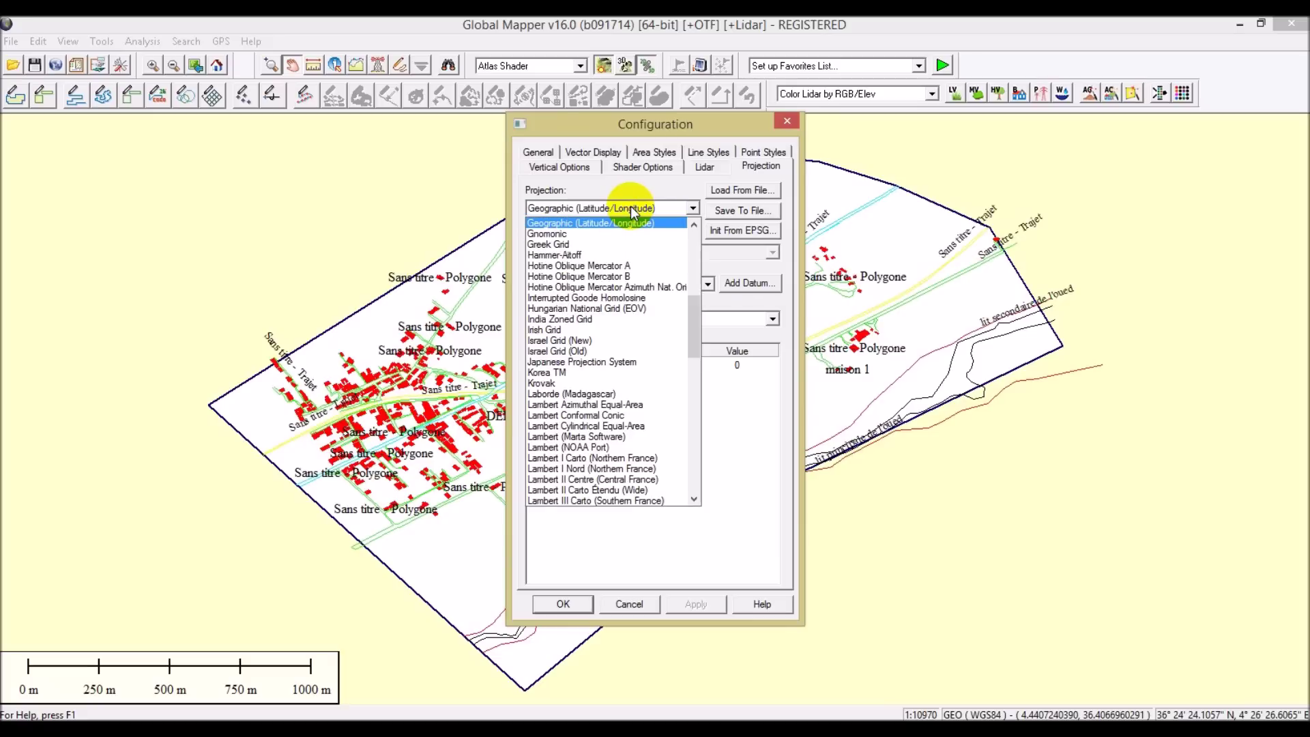
{"action": "key", "text": "u"}
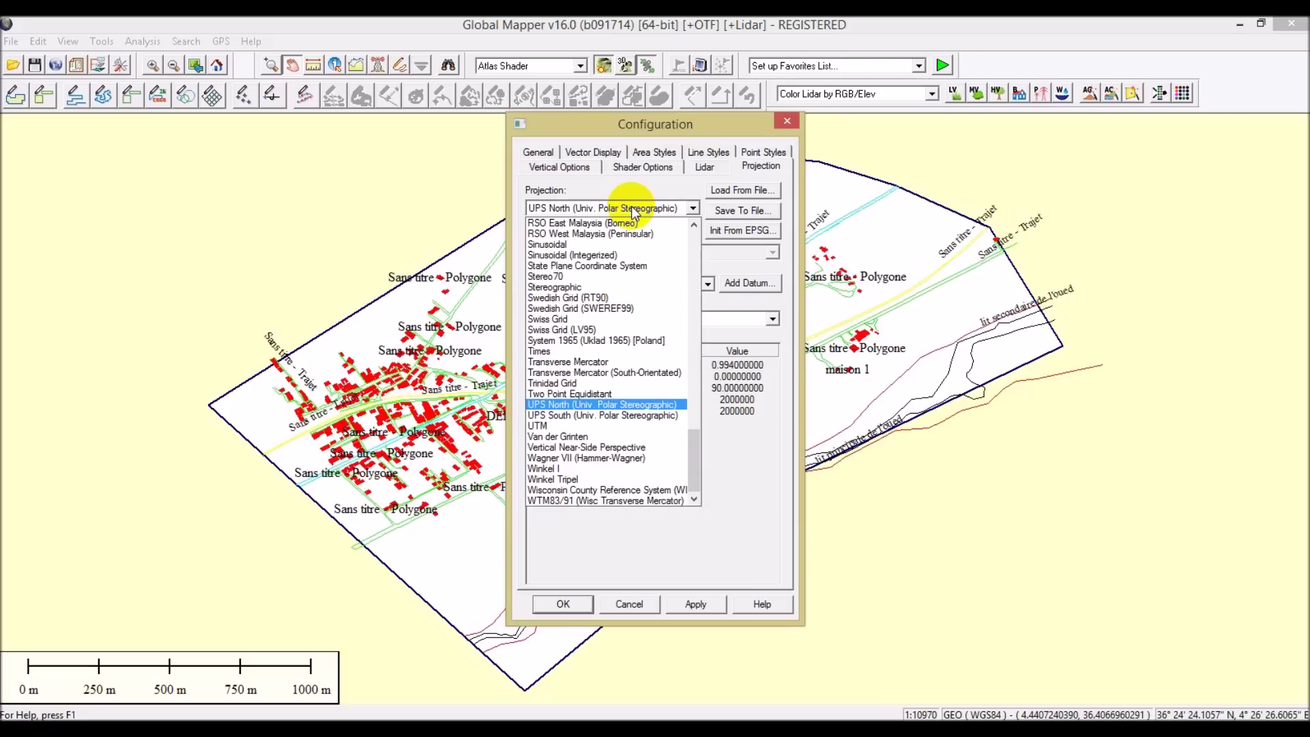
{"action": "left_click", "coordinate": [567, 425]}
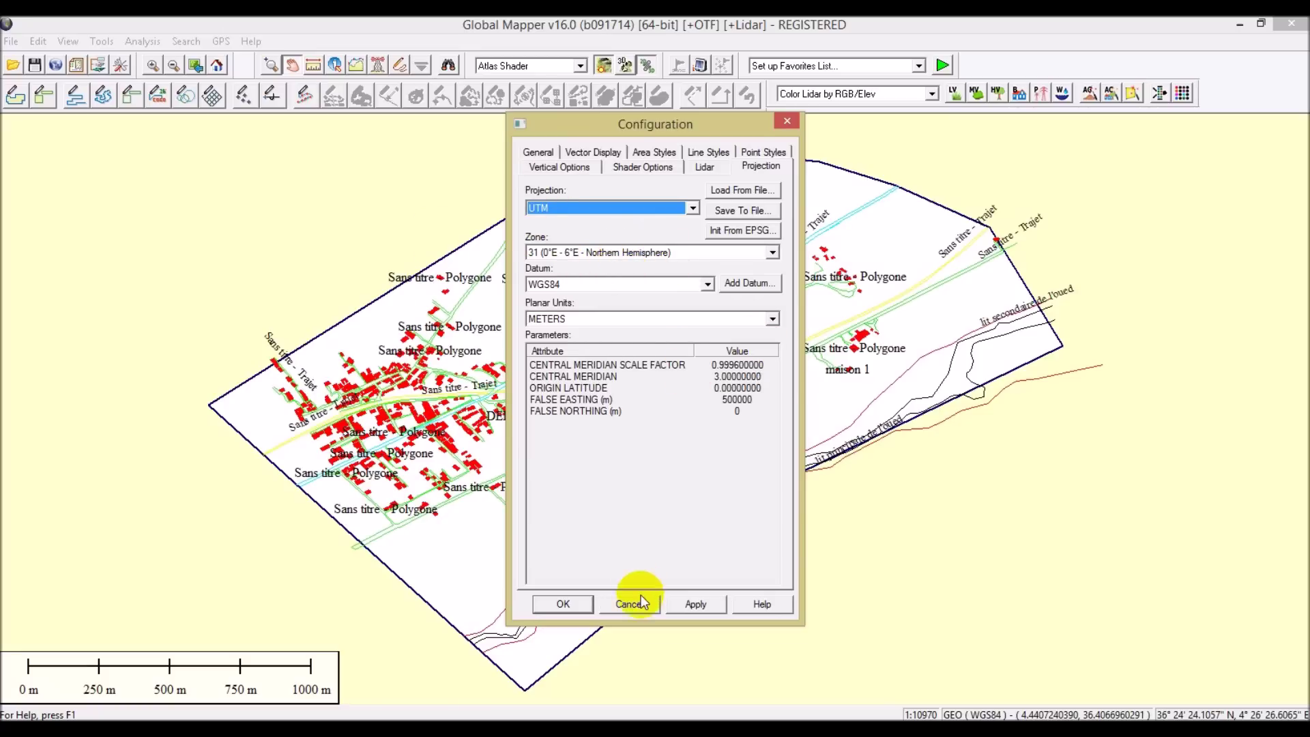
{"action": "left_click", "coordinate": [693, 605]}
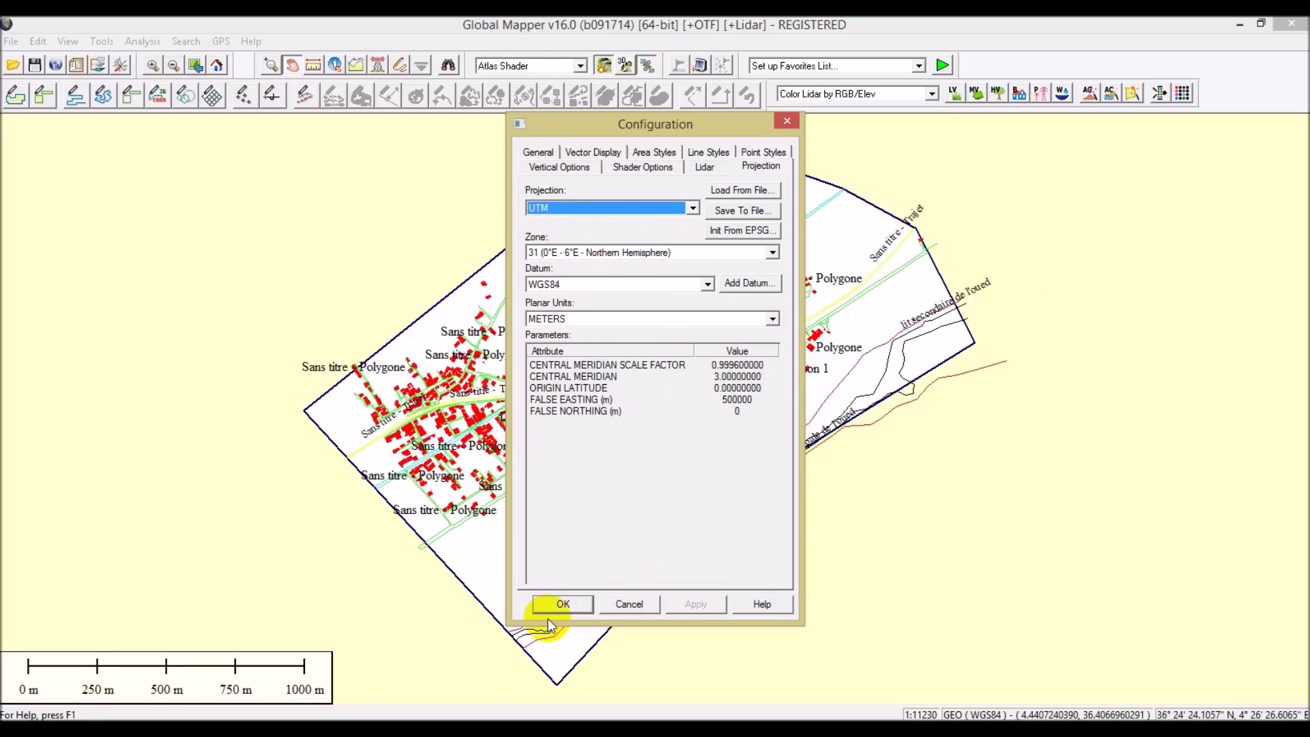
{"action": "left_click", "coordinate": [561, 605]}
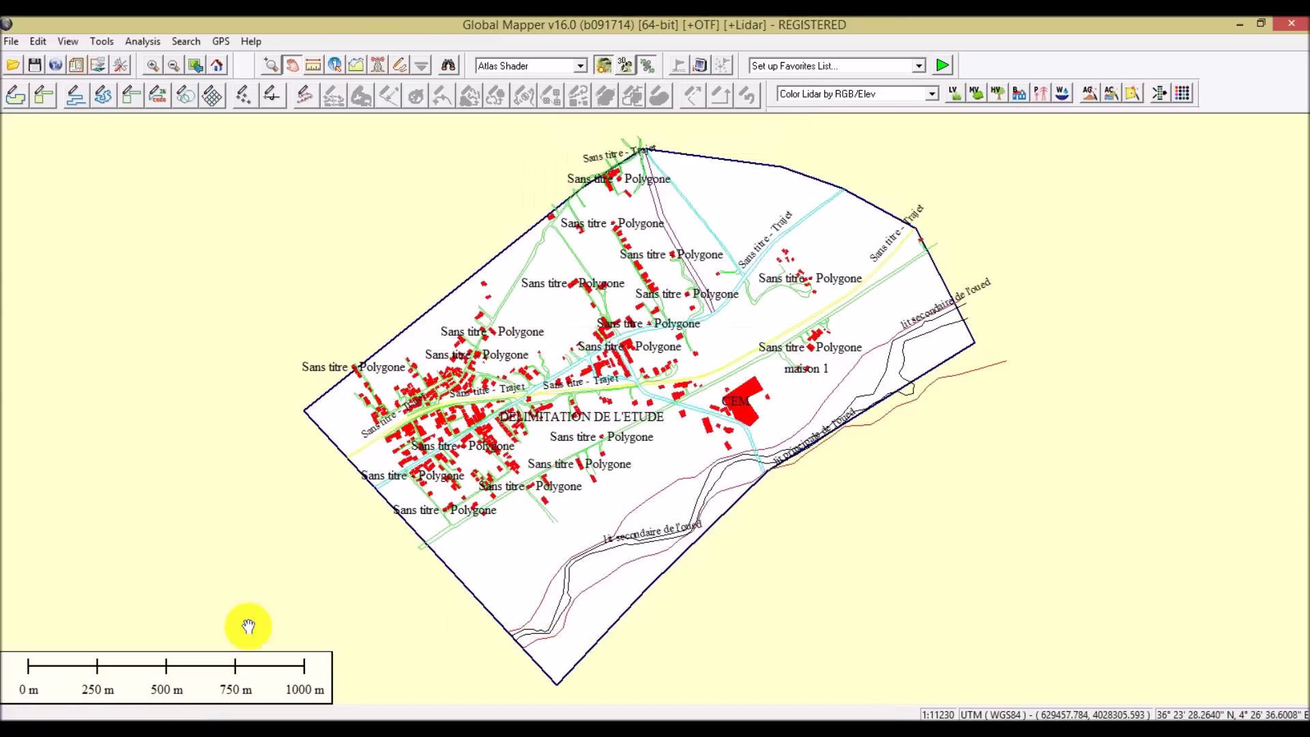
{"action": "left_click", "coordinate": [56, 65]}
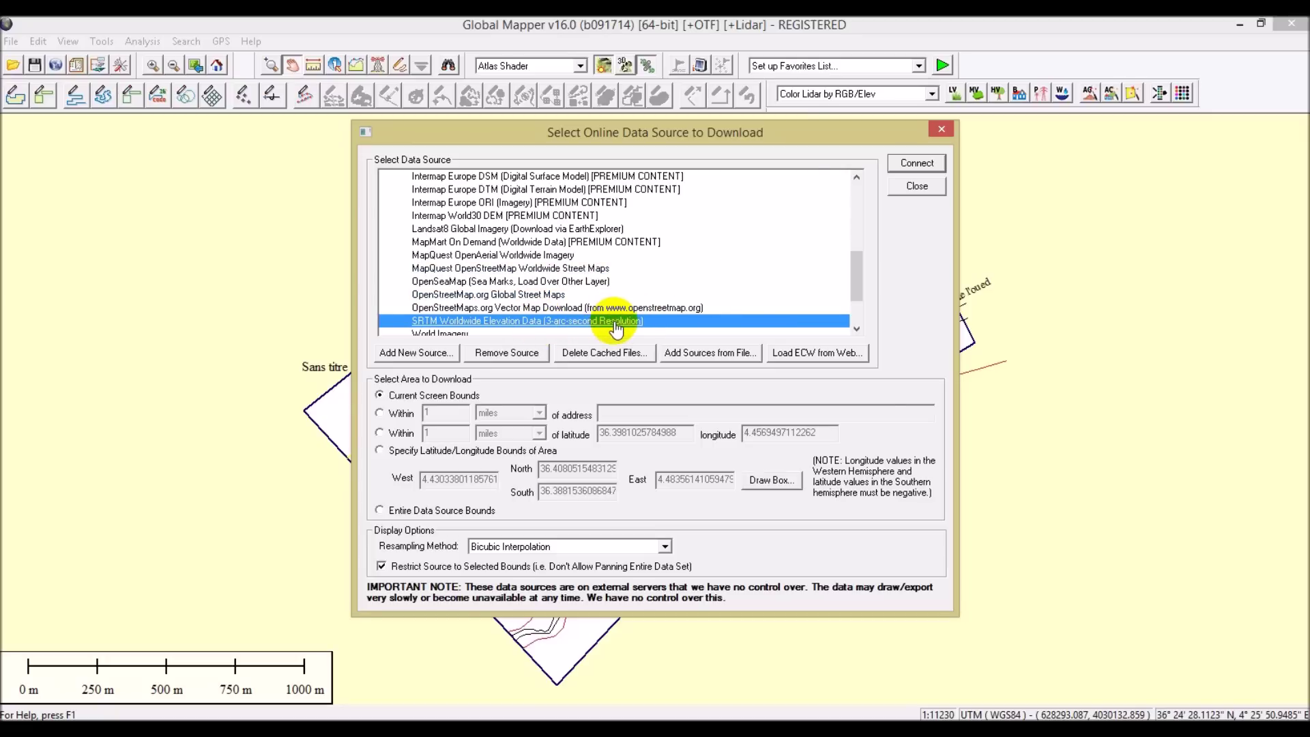
Step: Download SRTM Worldwide 3-arc-second elevation data beneath the study area
{"action": "left_click", "coordinate": [902, 168]}
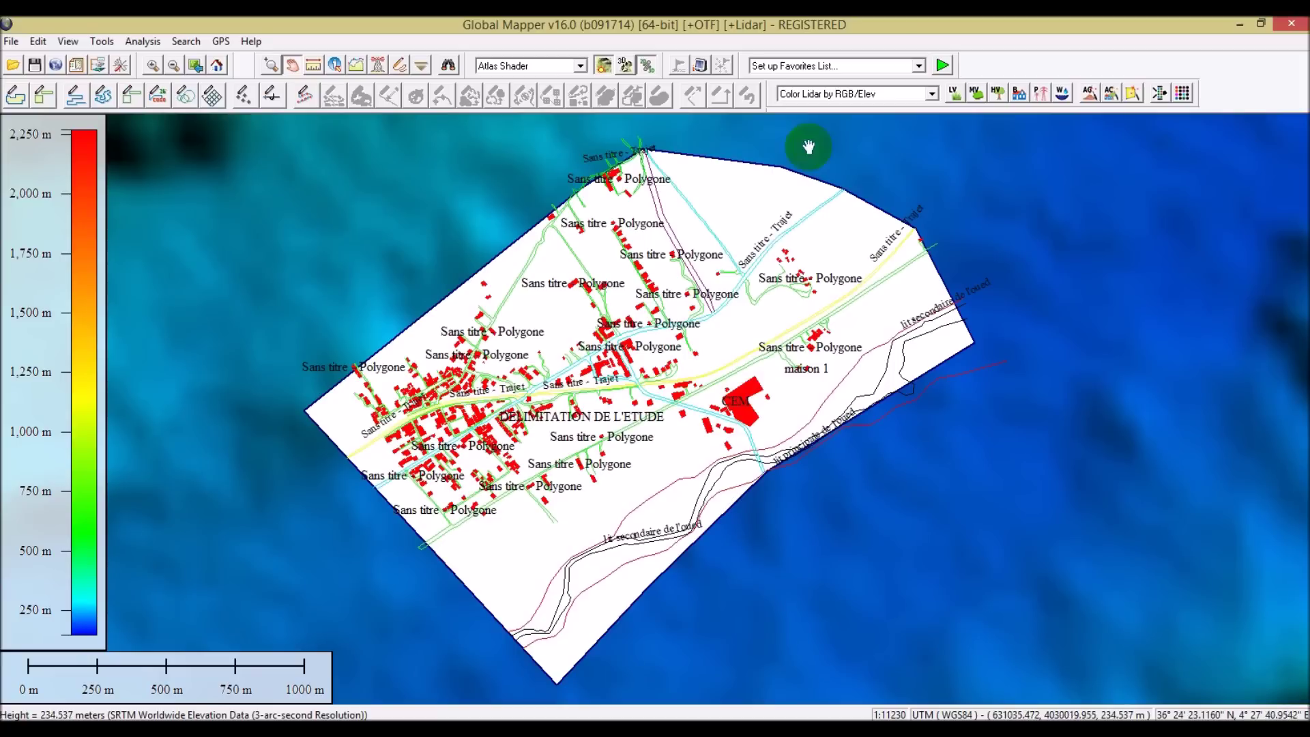
{"action": "left_click", "coordinate": [46, 24]}
{"action": "left_click", "coordinate": [102, 41]}
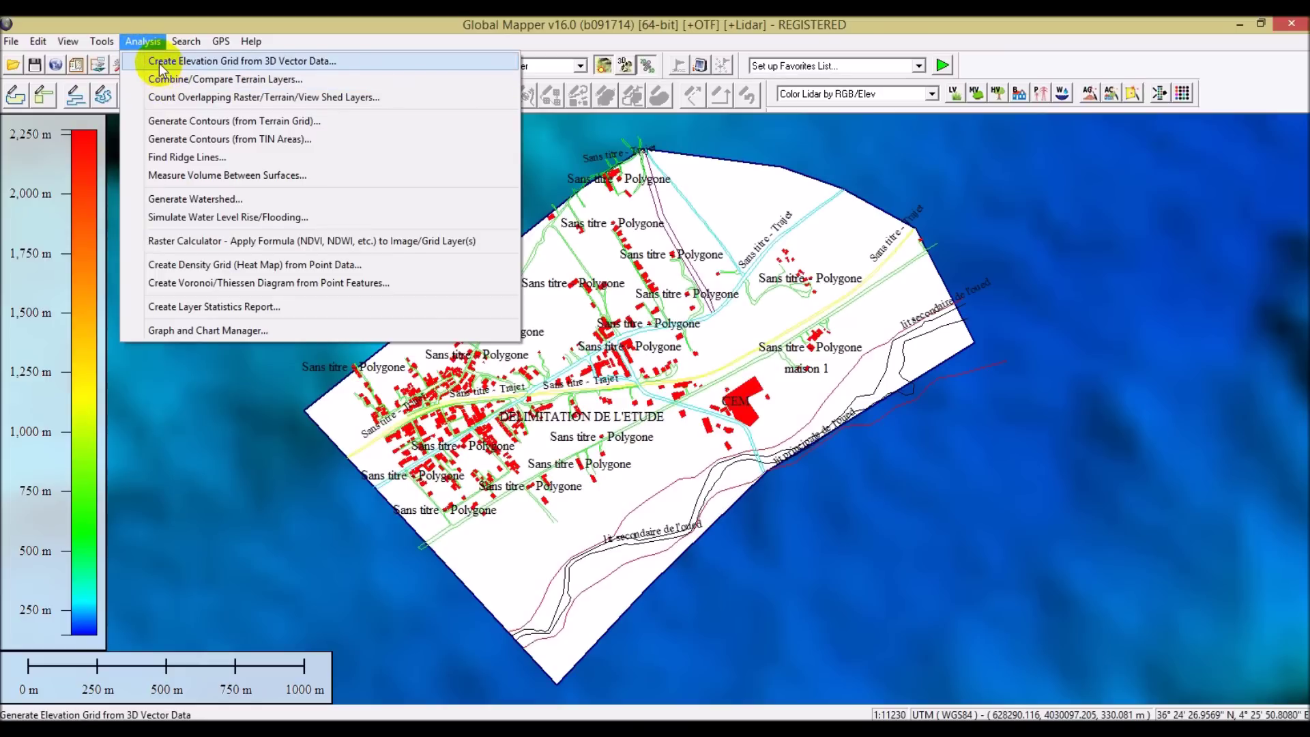
Step: Generate contours from the terrain grid at a 2-metre interval
{"action": "left_click", "coordinate": [193, 120]}
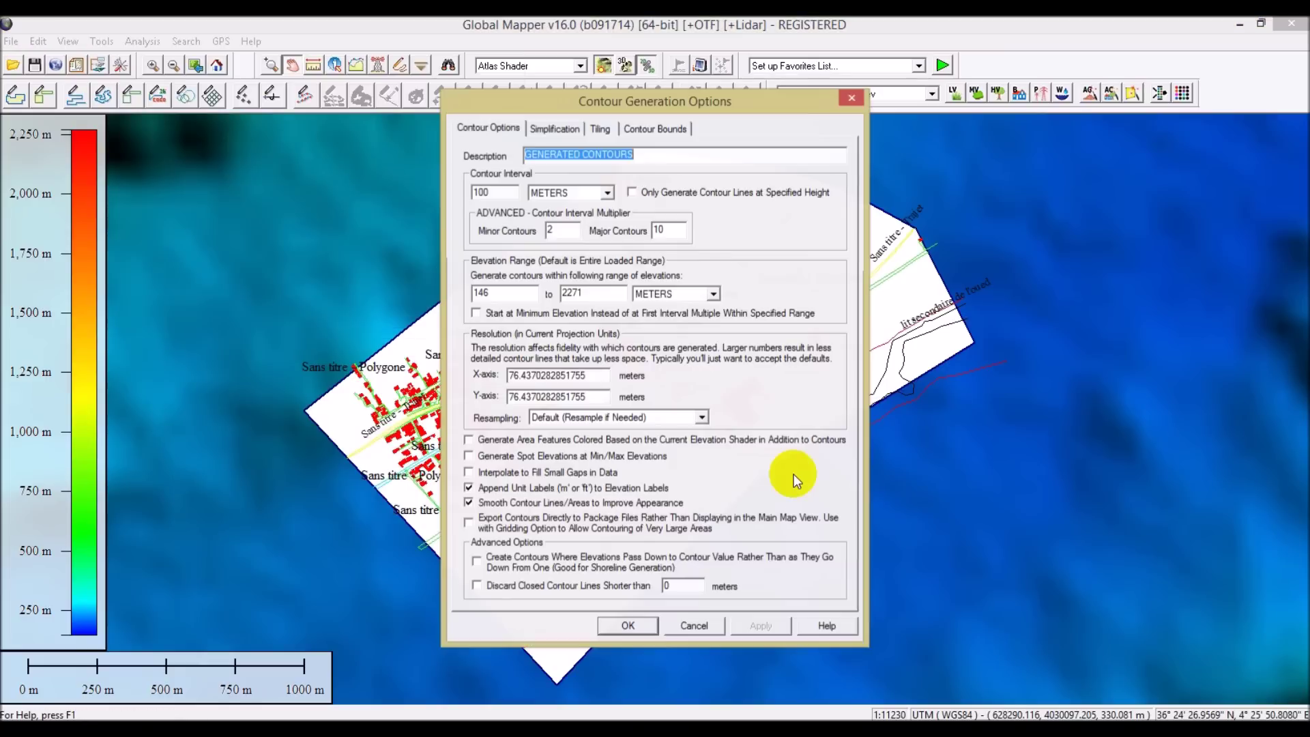
{"action": "double_click", "coordinate": [507, 196]}
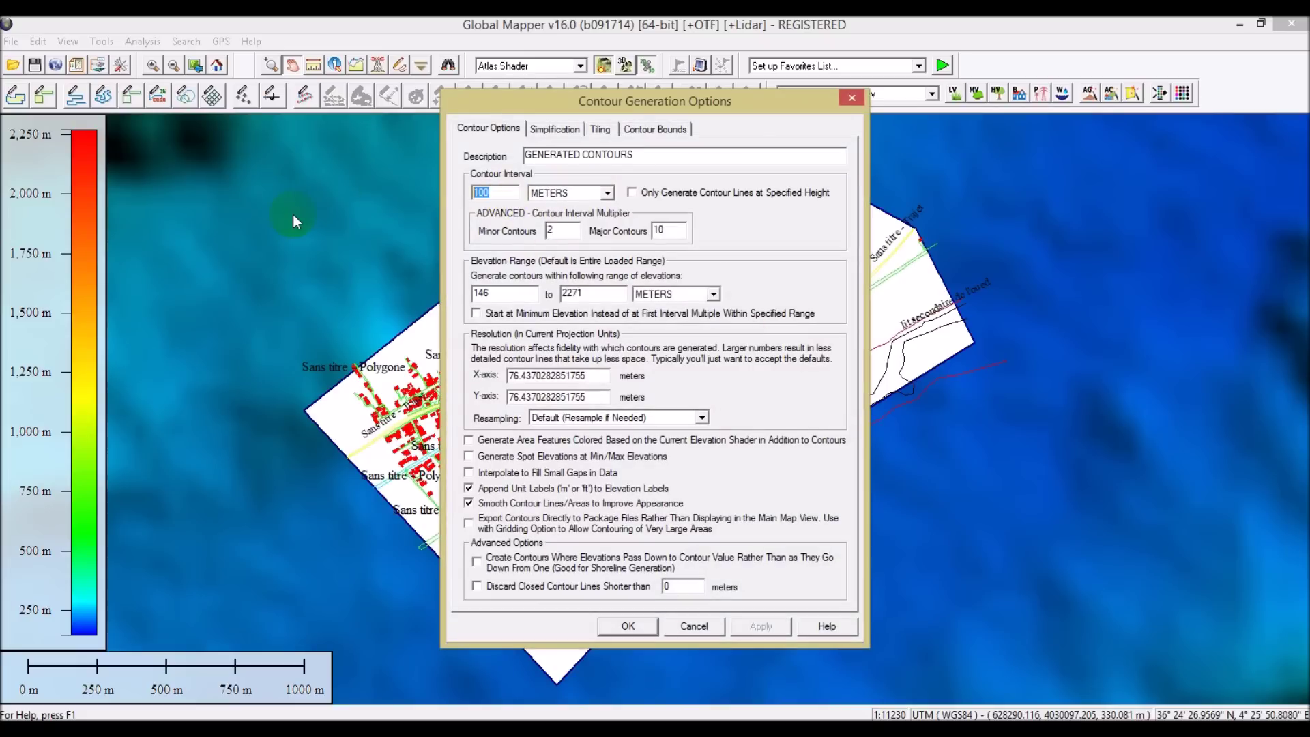
{"action": "type", "text": "2"}
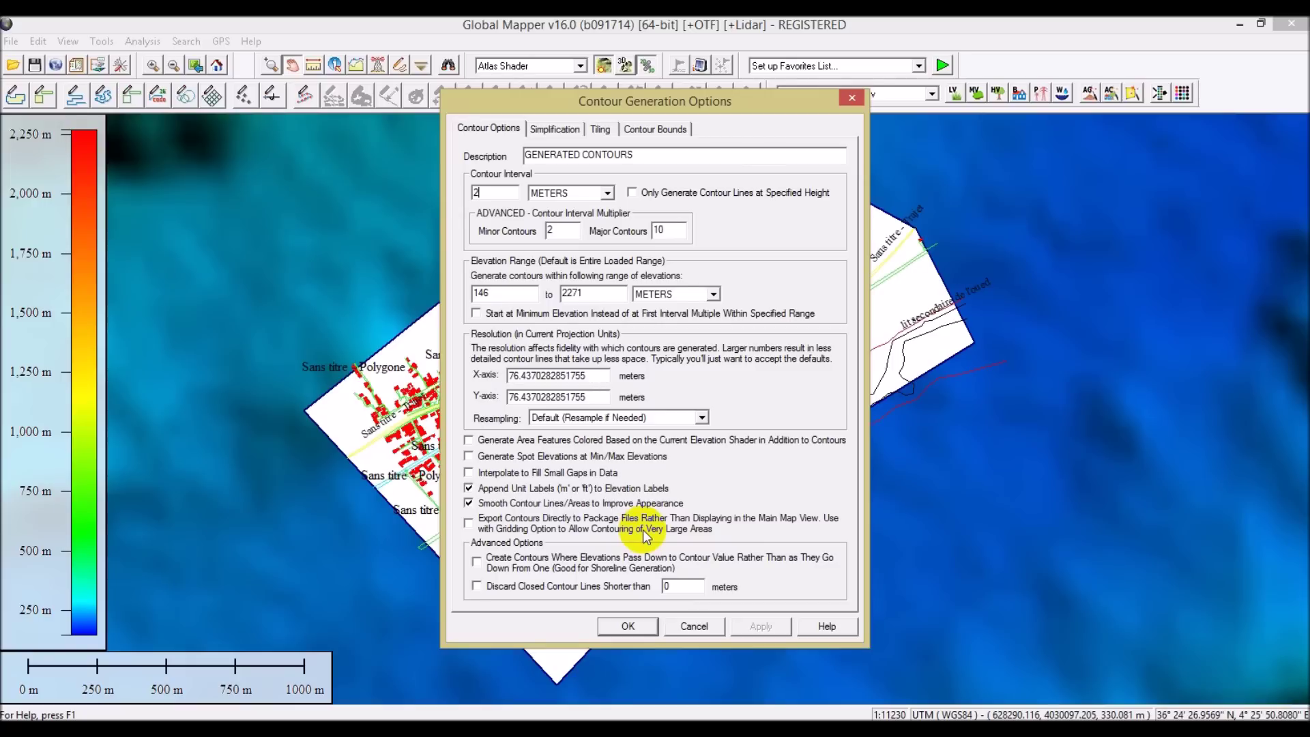
{"action": "left_click", "coordinate": [628, 626]}
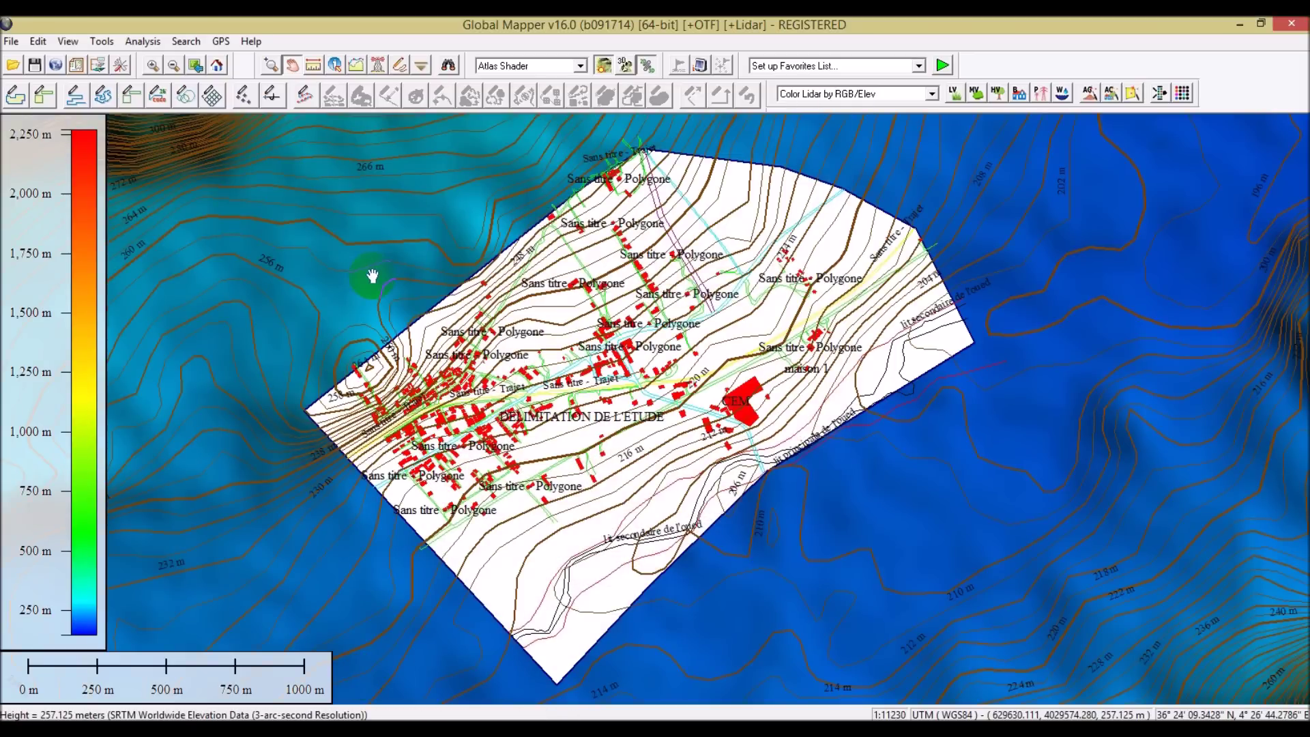
Step: Zoom in on the village's 2 m contour lines
{"action": "scroll", "coordinate": [447, 247], "scroll_direction": "up", "scroll_amount": 1}
{"action": "scroll", "coordinate": [351, 323], "scroll_direction": "up", "scroll_amount": 1}
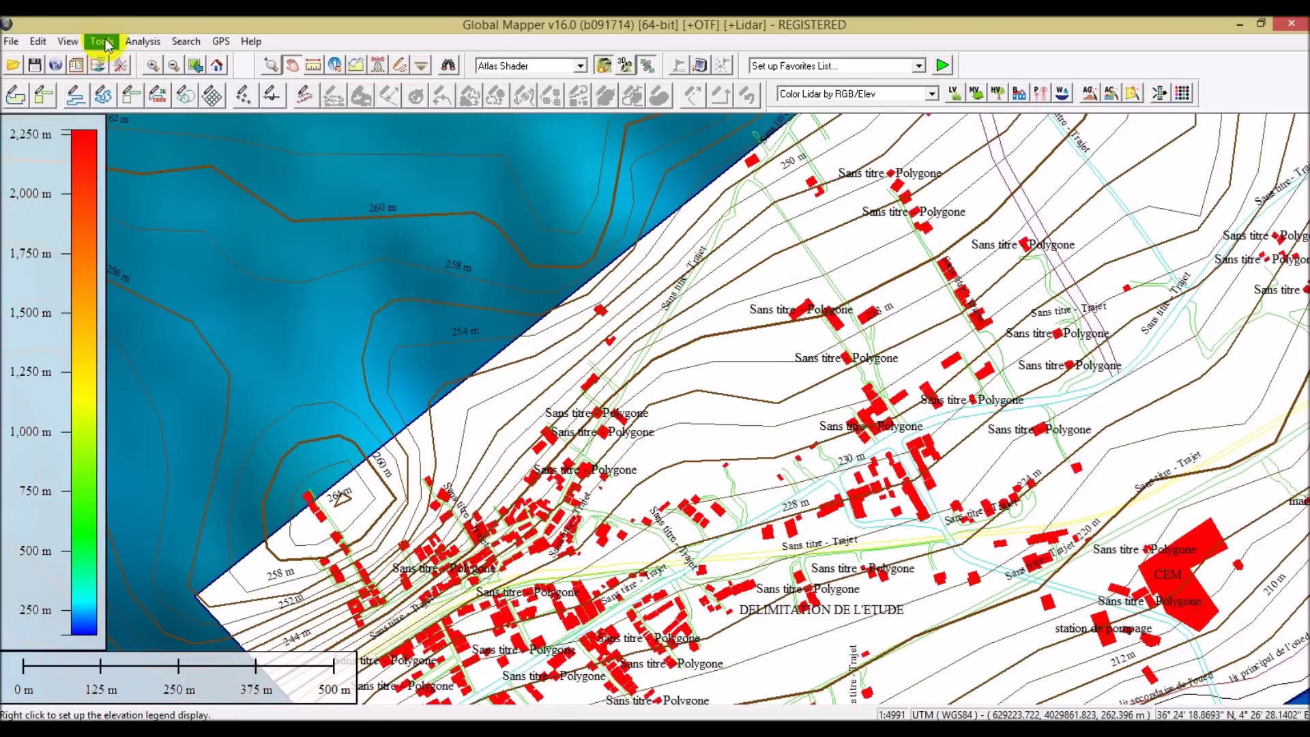
{"action": "left_click", "coordinate": [145, 42]}
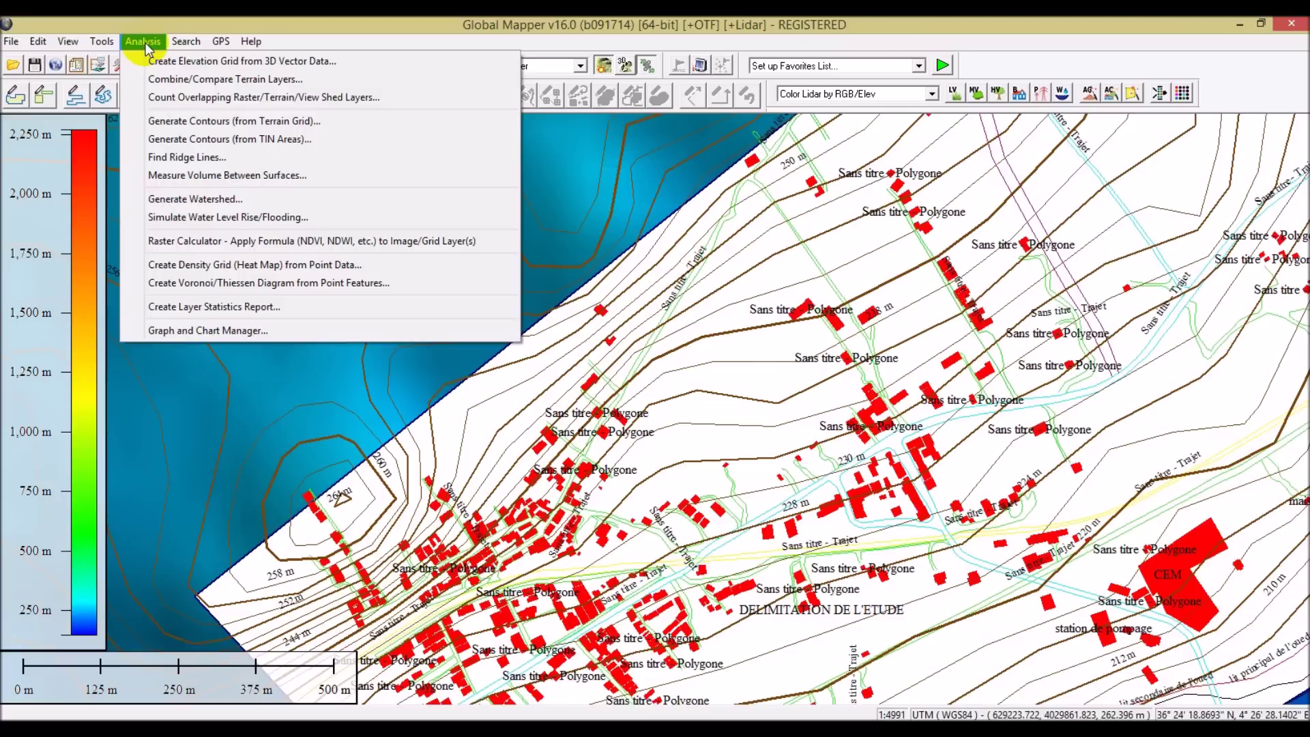
Step: Generate a watershed with stream cell count 10 and default drainage network settings
{"action": "left_click", "coordinate": [171, 199]}
{"action": "left_click", "coordinate": [426, 302]}
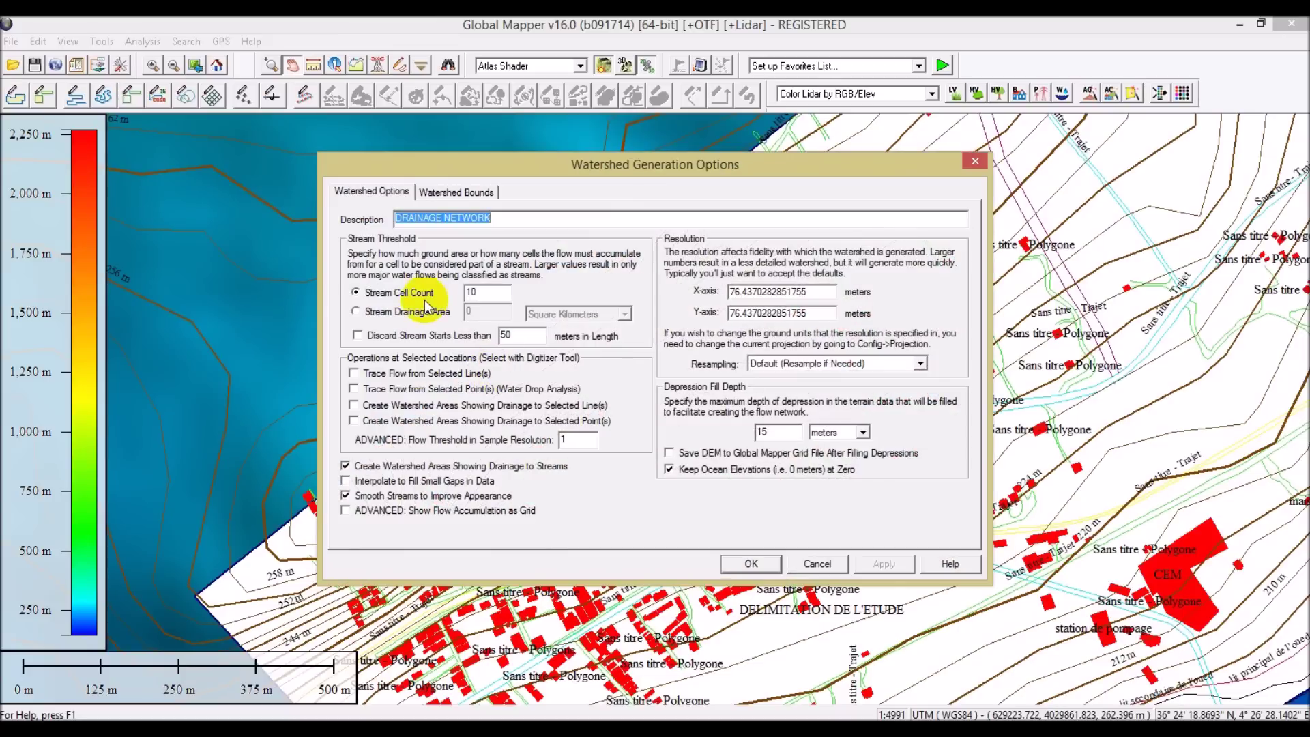
{"action": "left_click", "coordinate": [749, 564]}
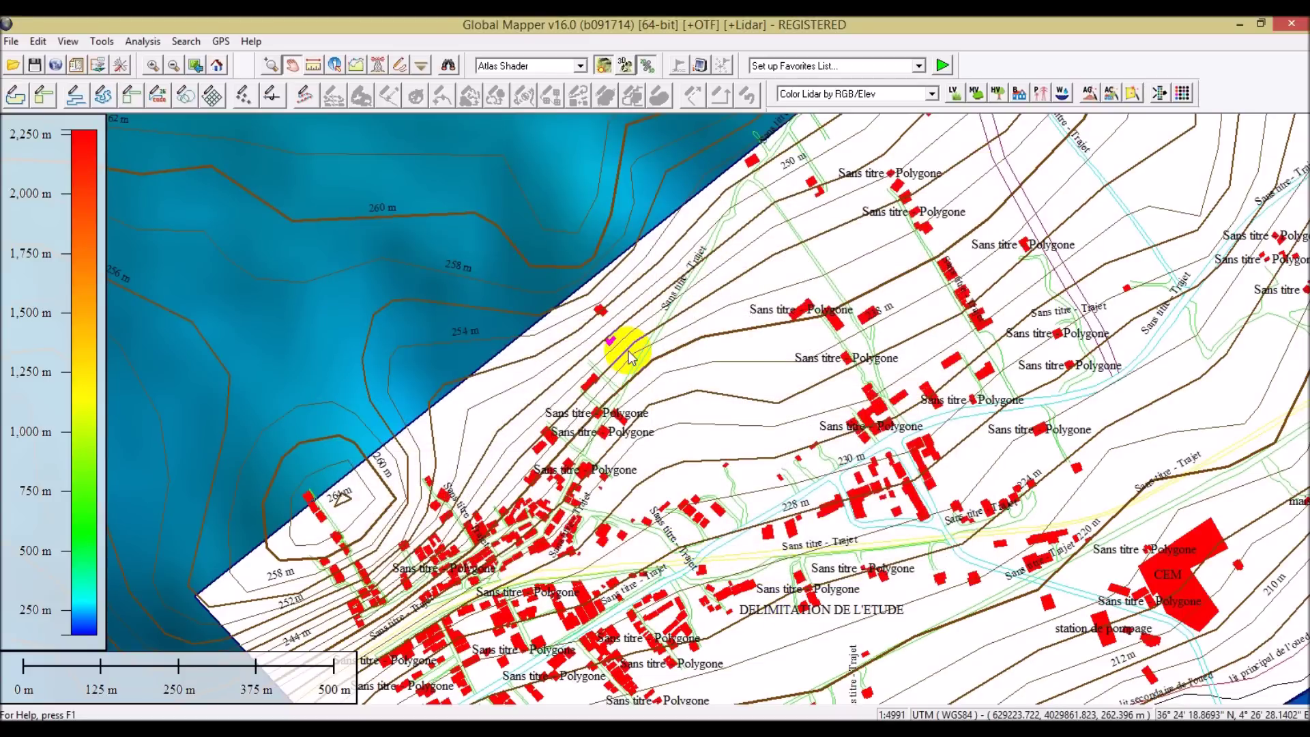
Step: Zoom out to view the watershed areas and drainage streams across the wider terrain
{"action": "scroll", "coordinate": [628, 351], "scroll_direction": "down", "scroll_amount": 2}
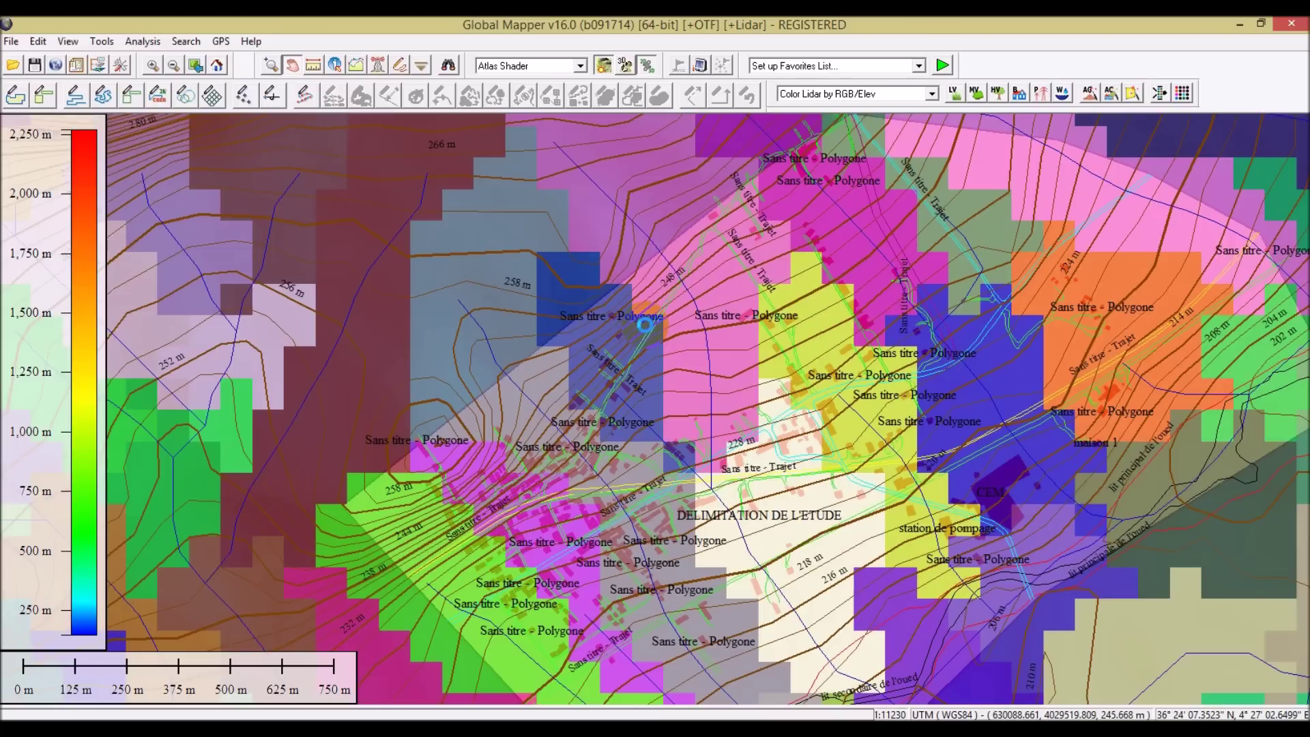
{"action": "scroll", "coordinate": [644, 325], "scroll_direction": "down", "scroll_amount": 1}
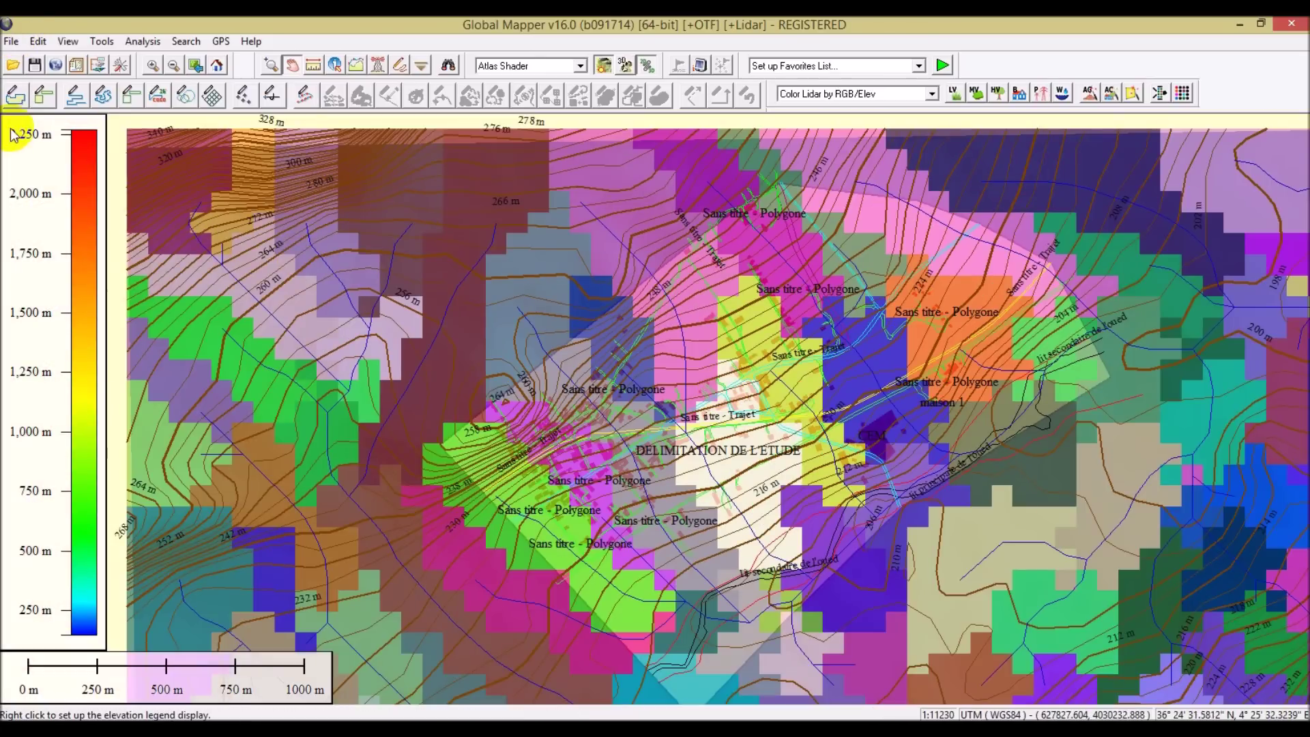
{"action": "left_click", "coordinate": [12, 42]}
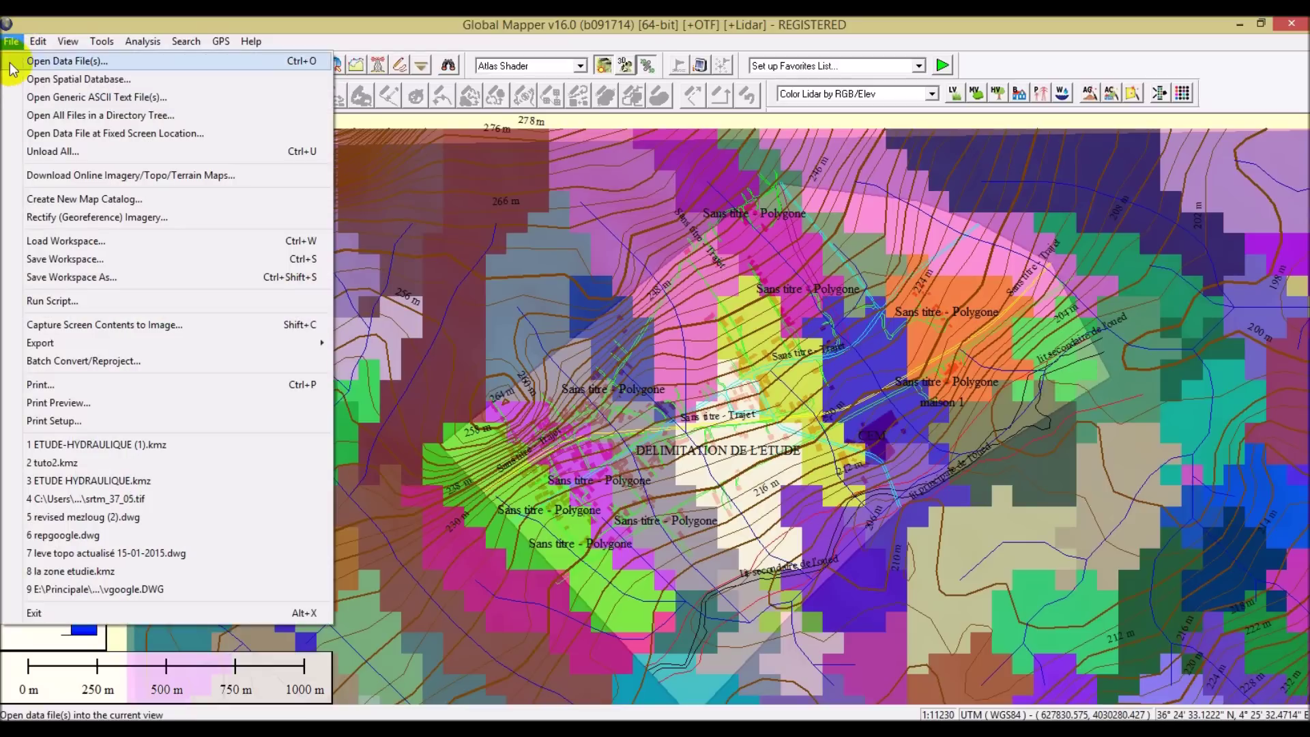
{"action": "mouse_move", "coordinate": [41, 342]}
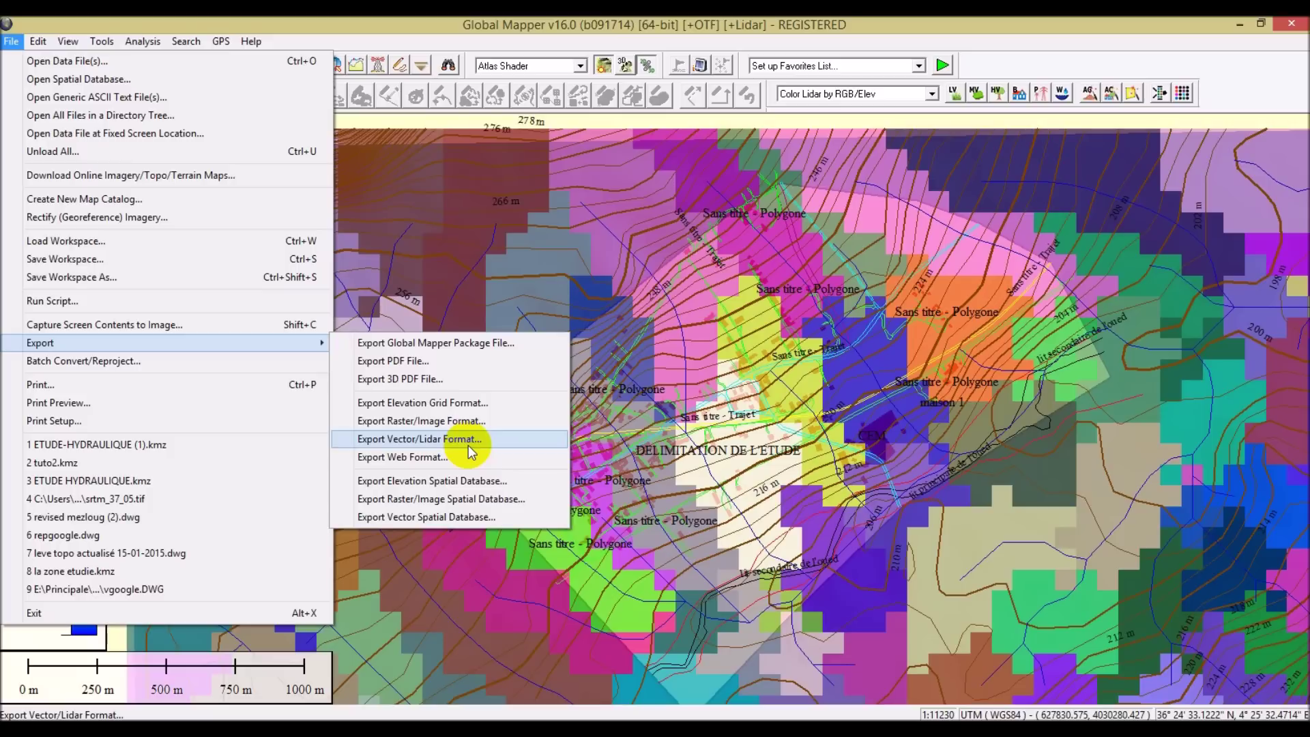
Step: Export the map as DWG vector data, accepting the default DWG export options
{"action": "left_click", "coordinate": [468, 444]}
{"action": "left_click", "coordinate": [554, 379]}
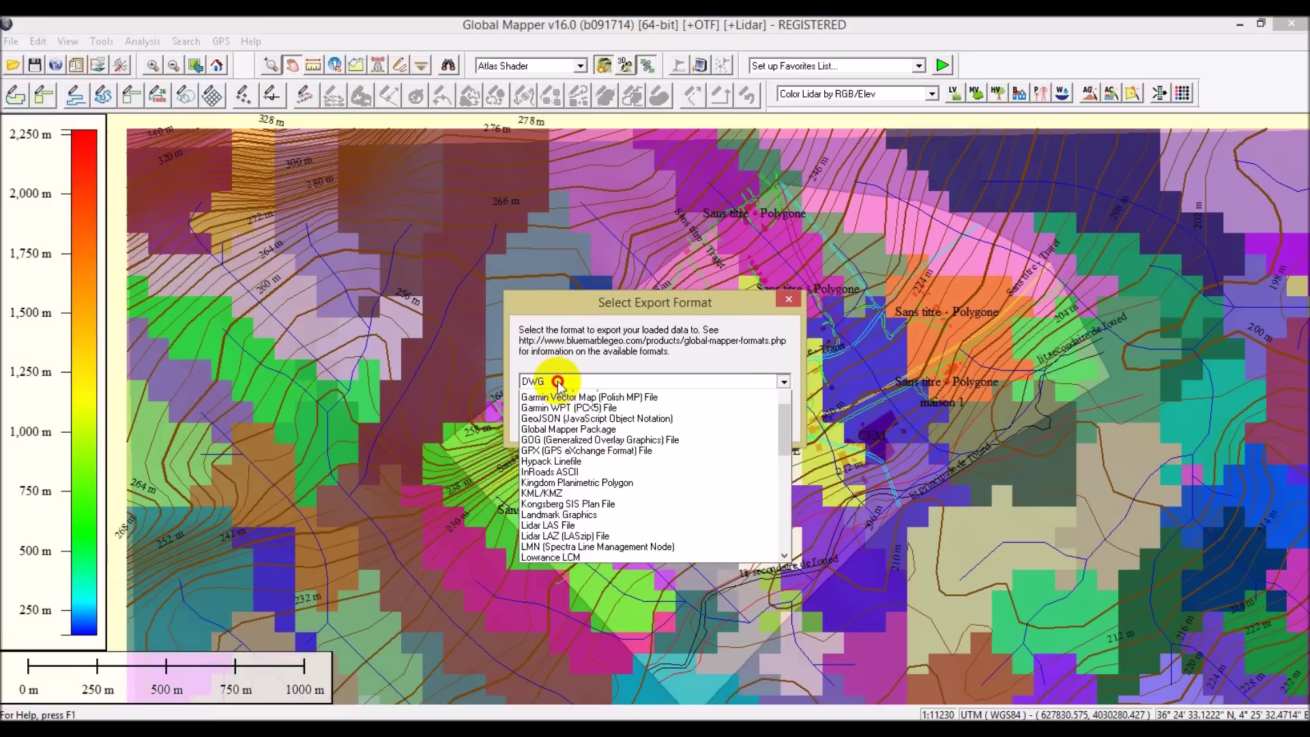
{"action": "left_click", "coordinate": [542, 397]}
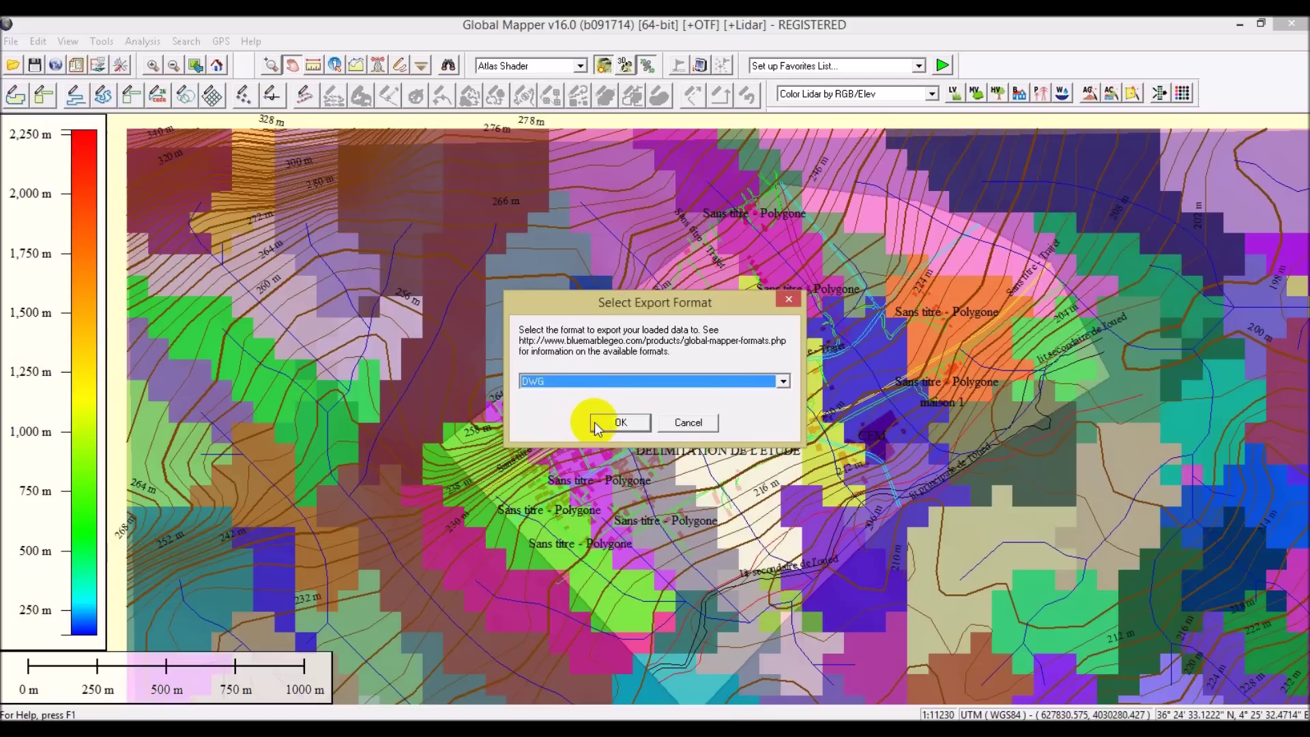
{"action": "left_click", "coordinate": [605, 424]}
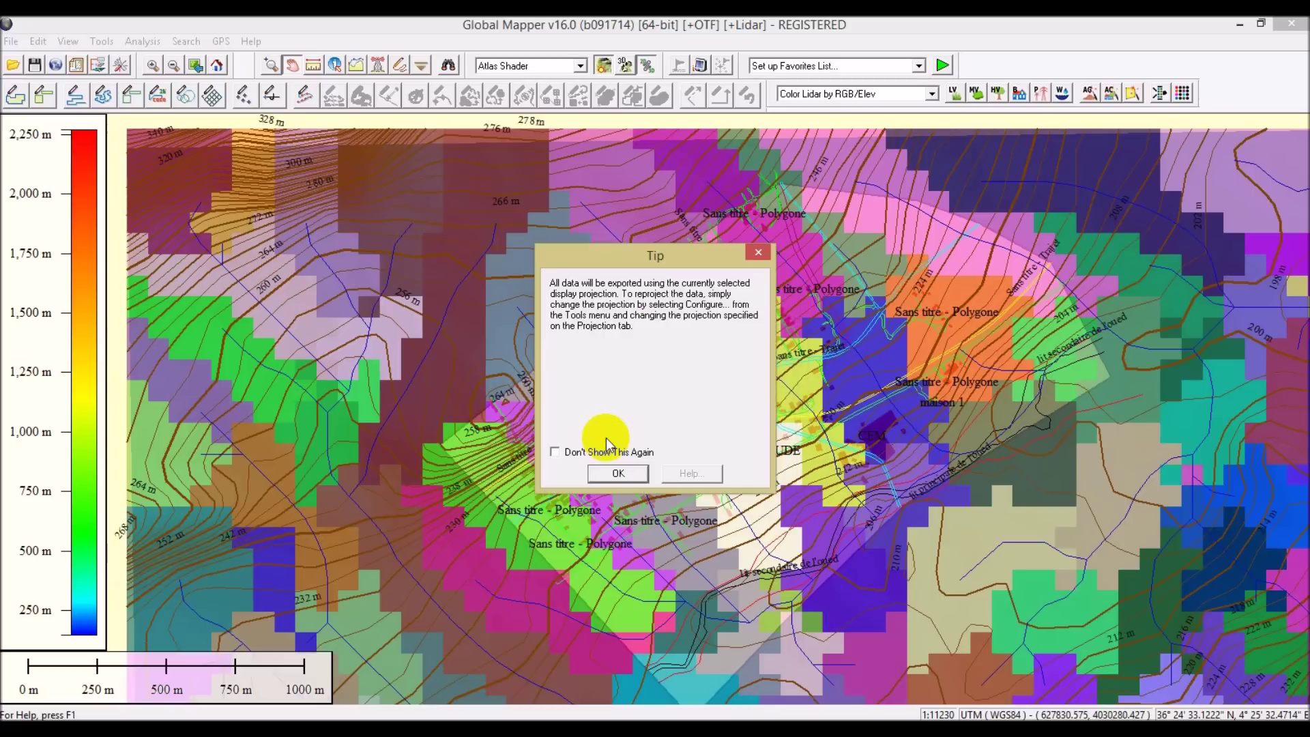
{"action": "left_click", "coordinate": [601, 481]}
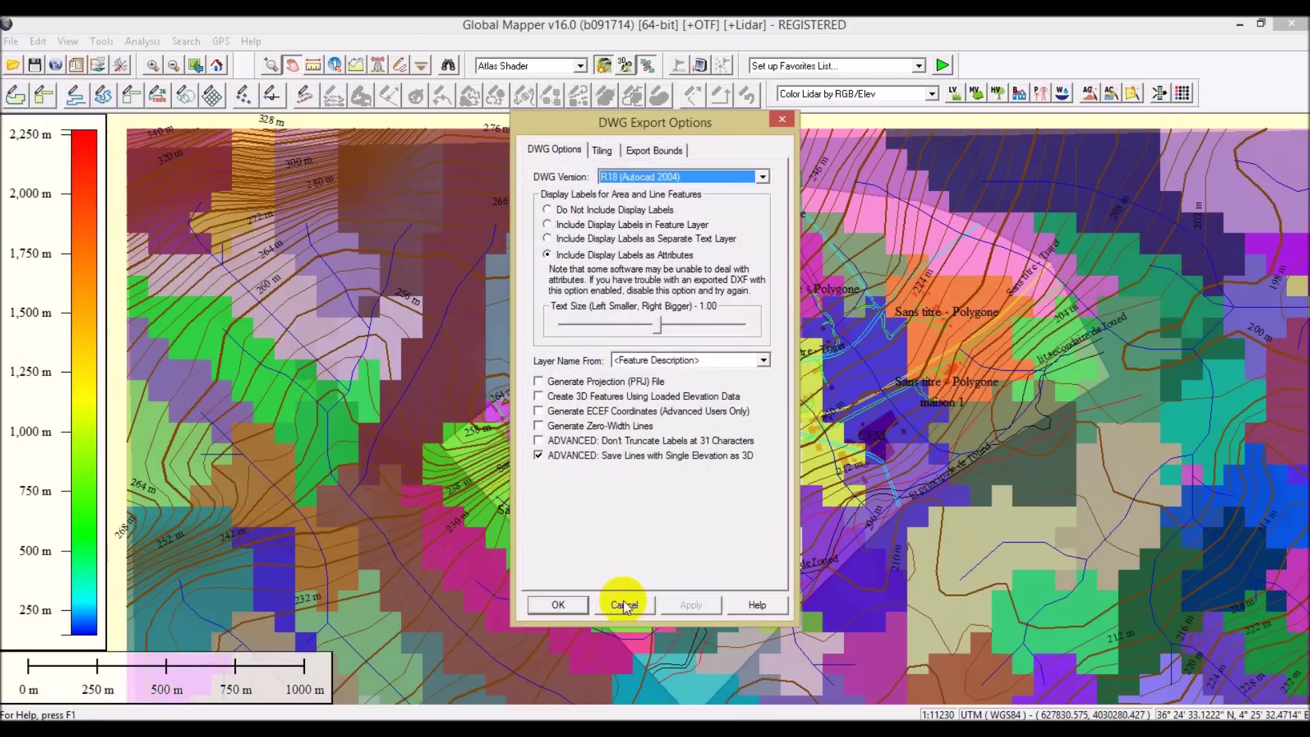
{"action": "left_click", "coordinate": [554, 603]}
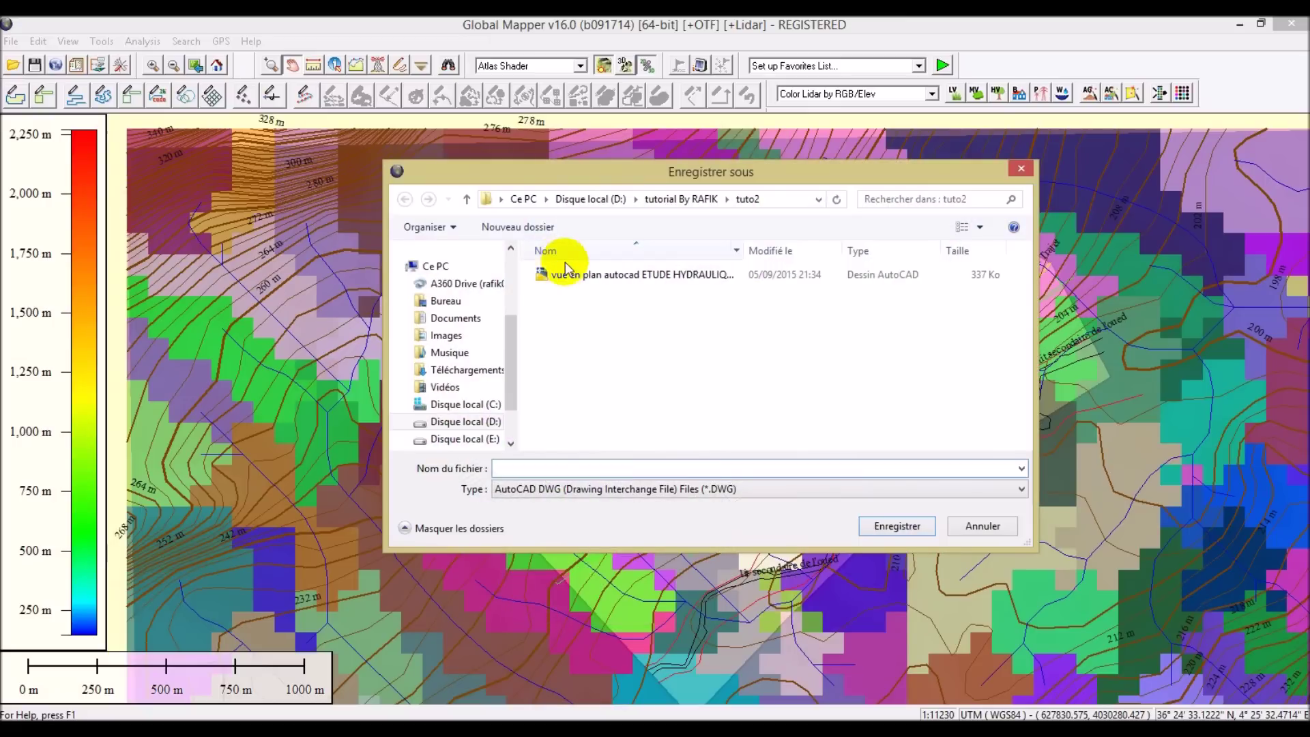
Step: Save it as vue en plan autocad ETUDE HYDRAULIQUE.DWG in tuto2, overwriting the old file
{"action": "left_click", "coordinate": [577, 270]}
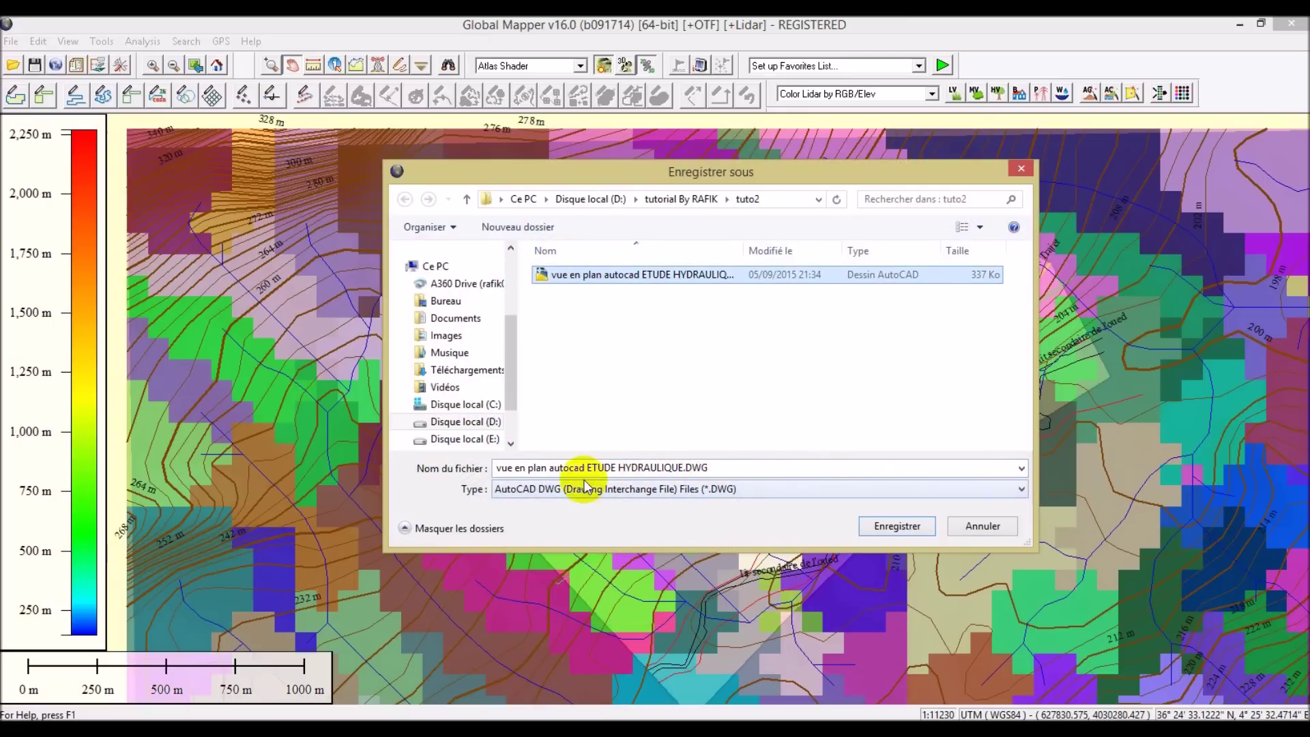
{"action": "left_click", "coordinate": [877, 532]}
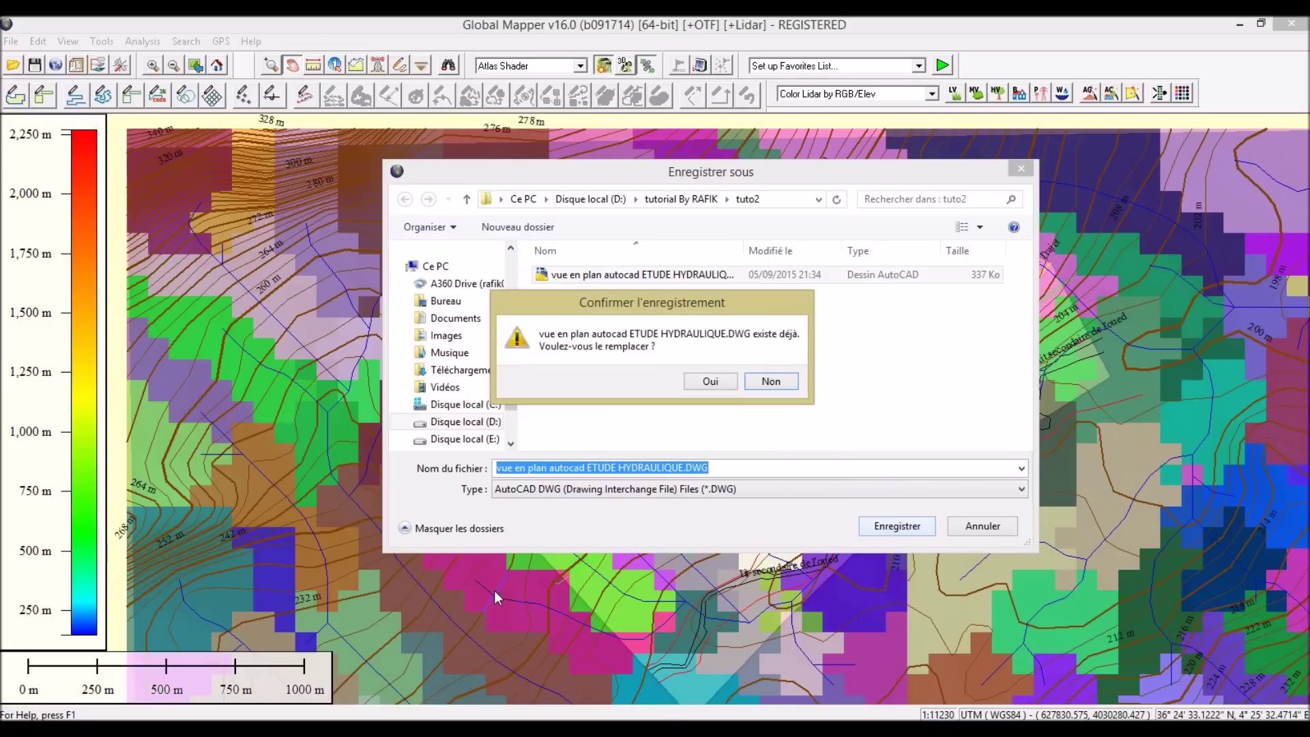
{"action": "left_click", "coordinate": [713, 383]}
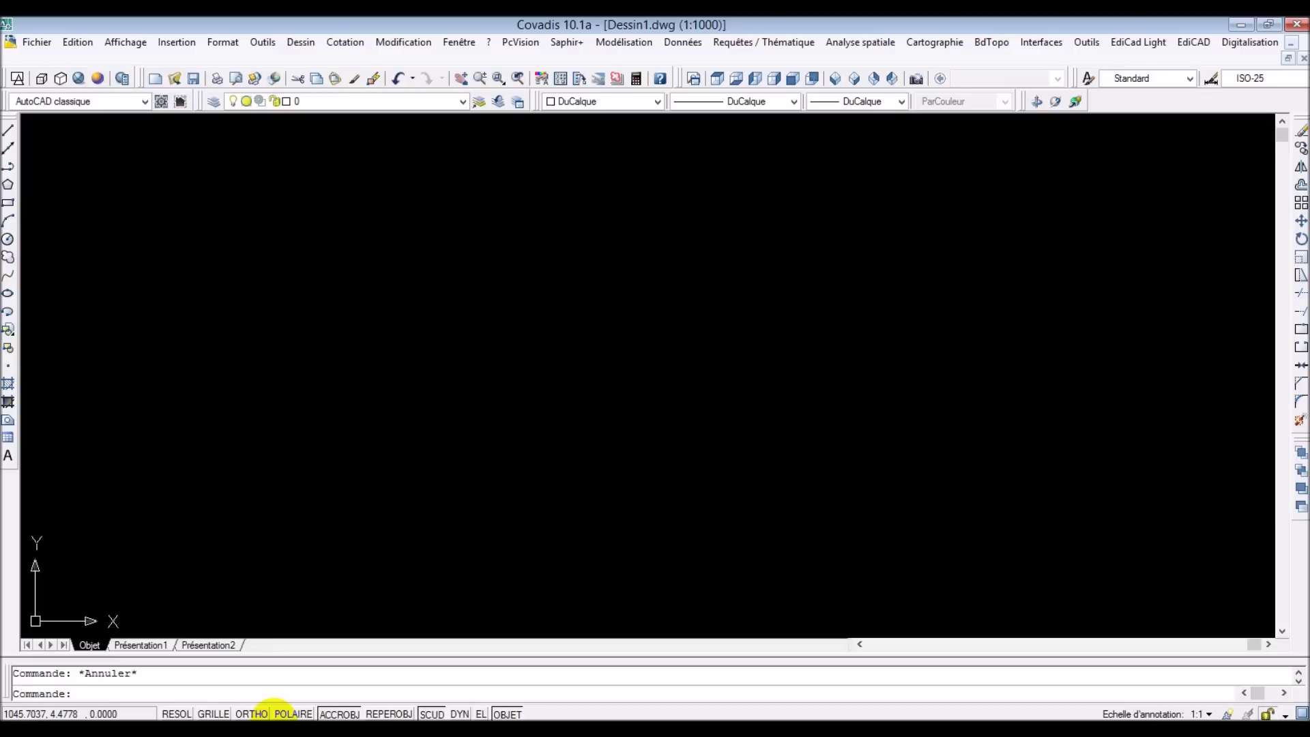
Step: Open vue en plan autocad ETUDE HYDRAULIQUE.DWG from the tuto2 folder in Covadis
{"action": "left_click", "coordinate": [39, 42]}
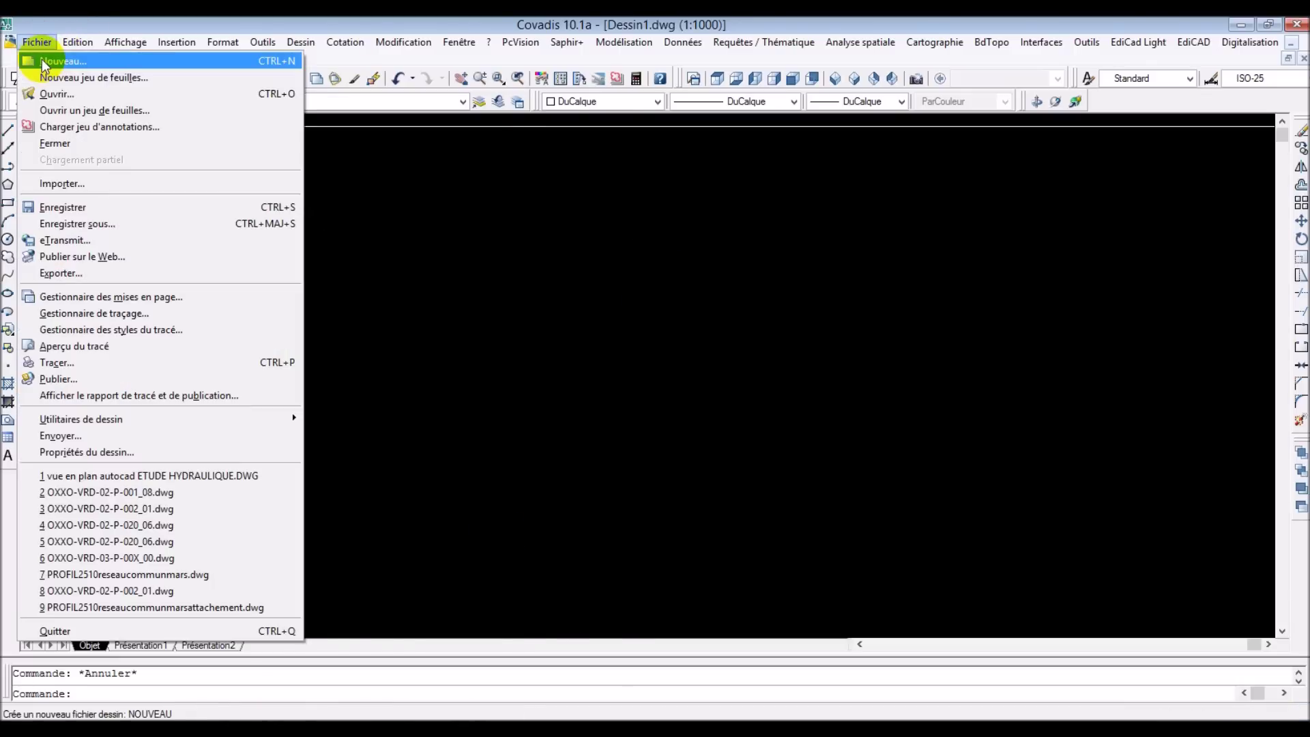
{"action": "left_click", "coordinate": [49, 87]}
{"action": "left_click", "coordinate": [492, 211]}
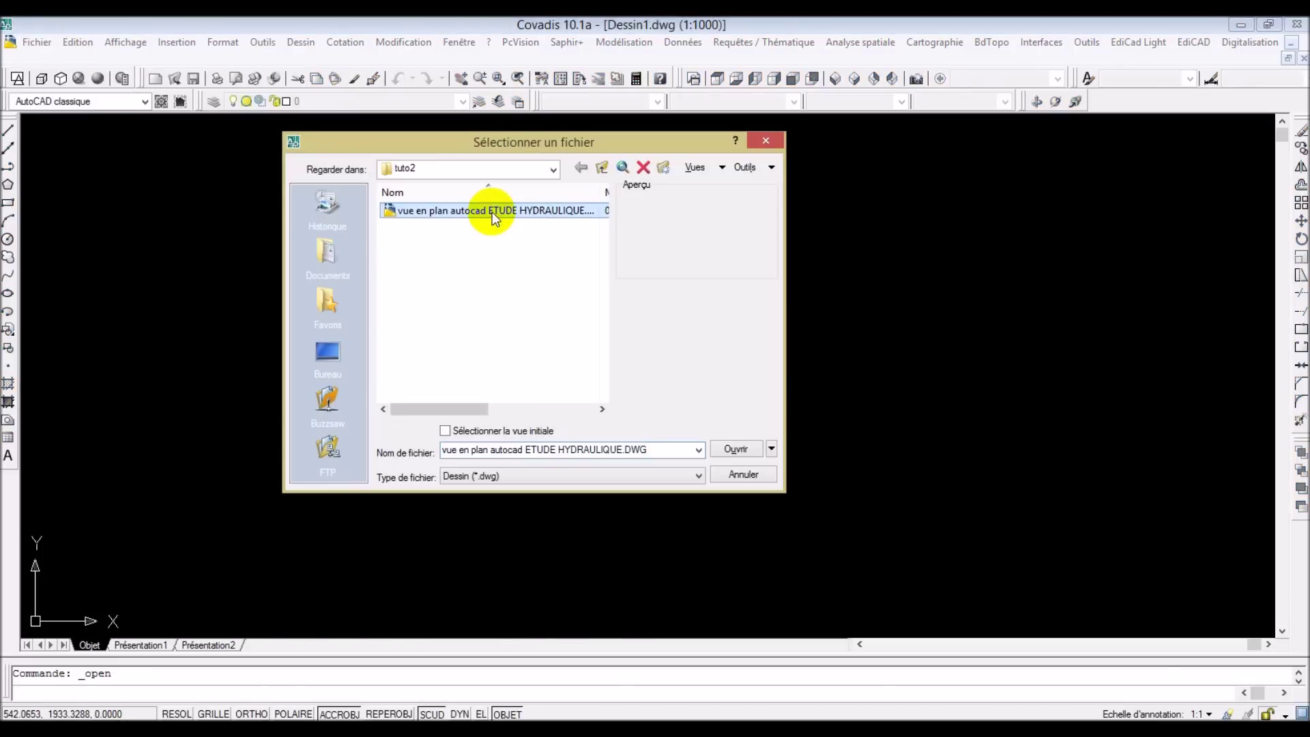
{"action": "left_click", "coordinate": [736, 449]}
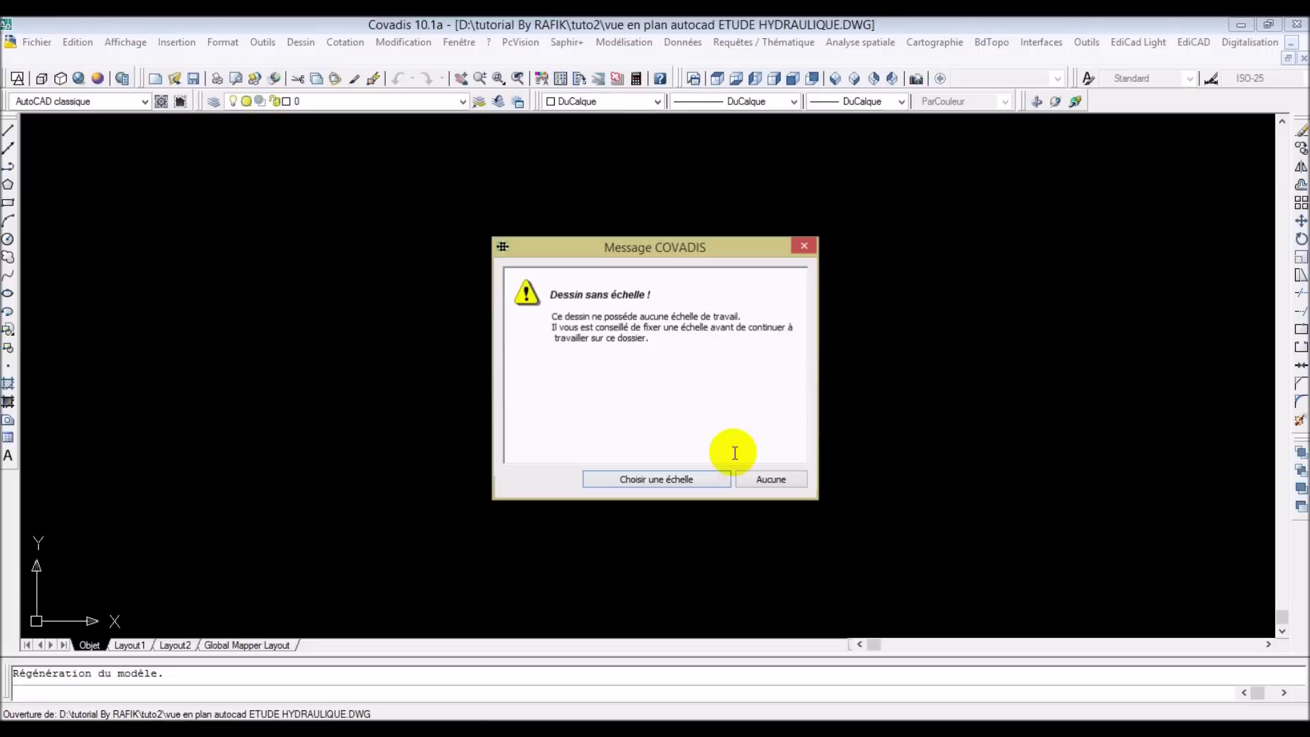
Step: Set the drawing's working scale to 1:1000
{"action": "left_click", "coordinate": [640, 485]}
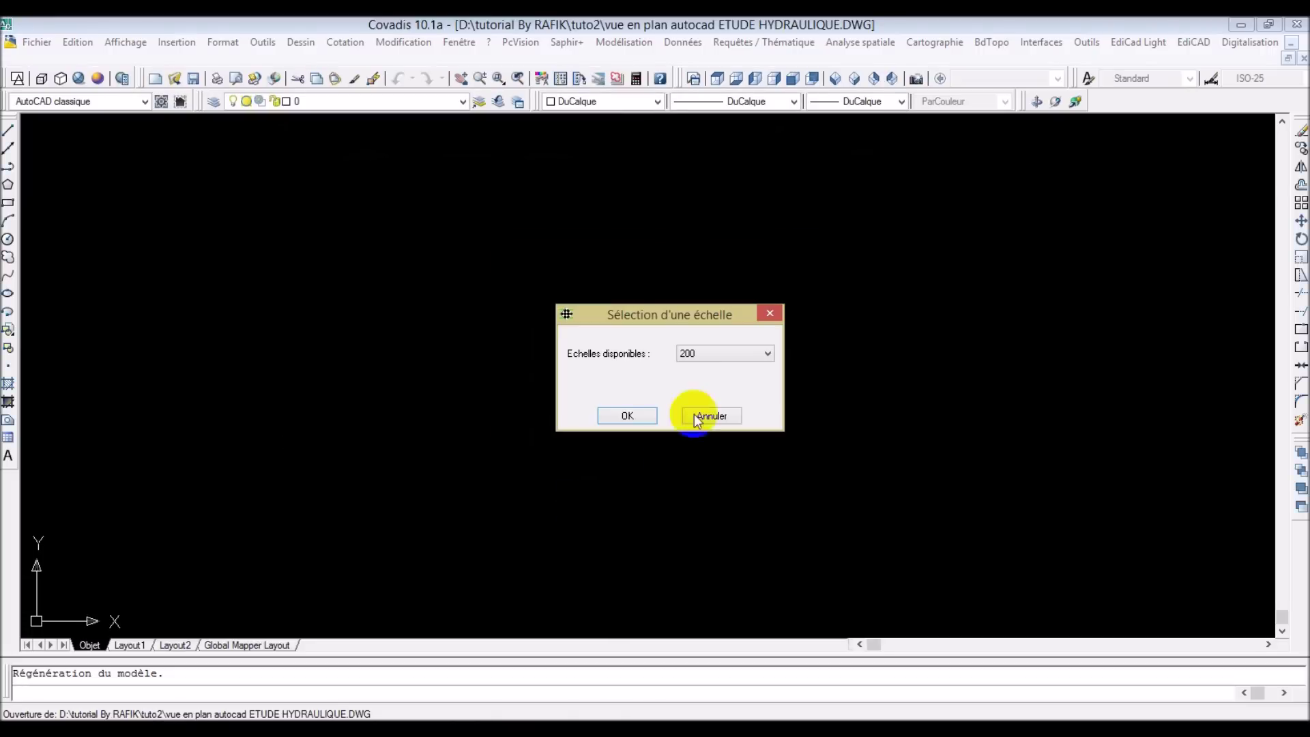
{"action": "left_click", "coordinate": [711, 424]}
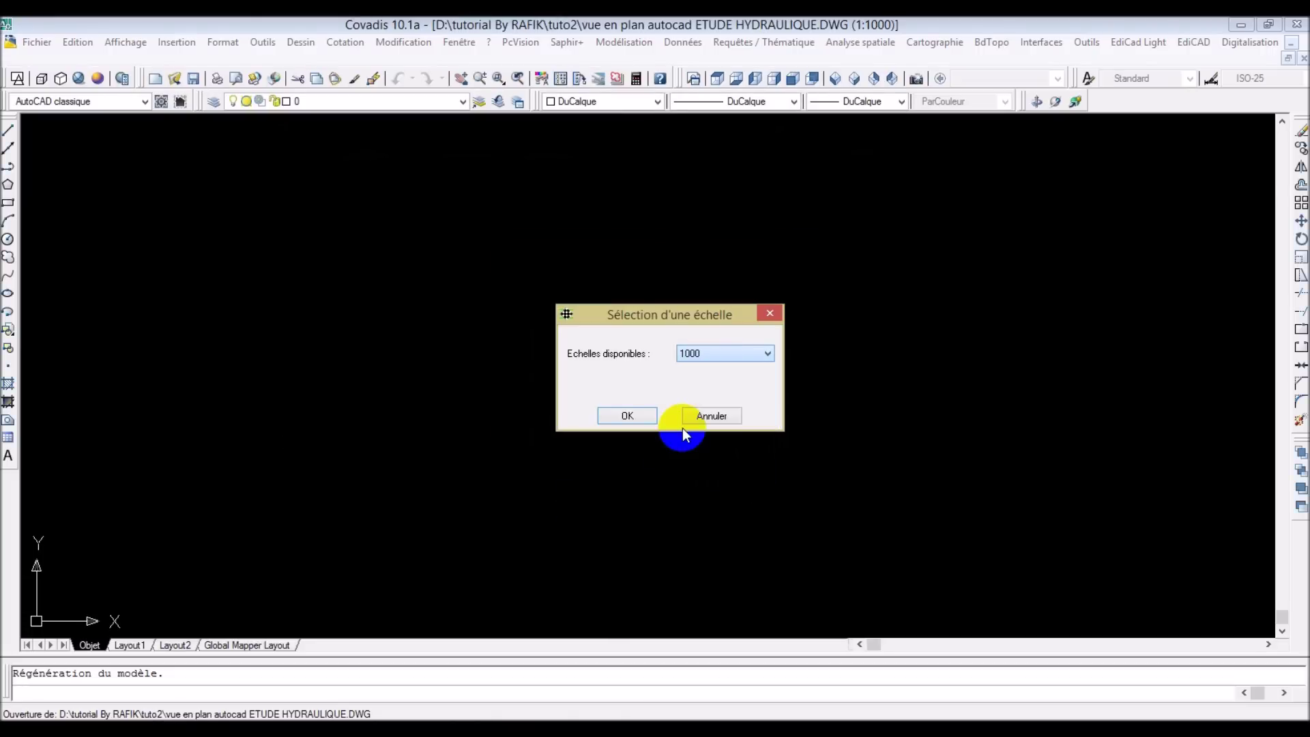
{"action": "left_click", "coordinate": [625, 418]}
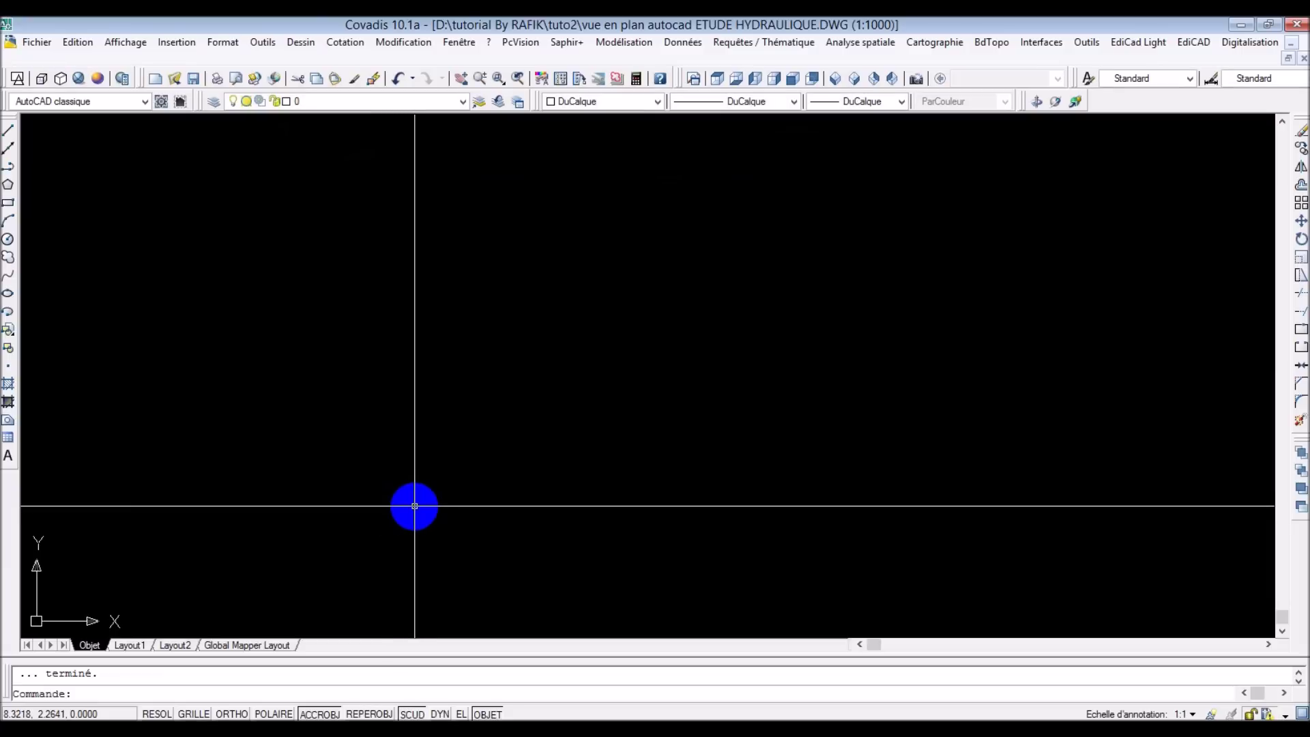
Step: Zoom to the drawing's full extents with Z, then zoom in and out over the plan
{"action": "type", "text": "z"}
{"action": "key", "text": "Return"}
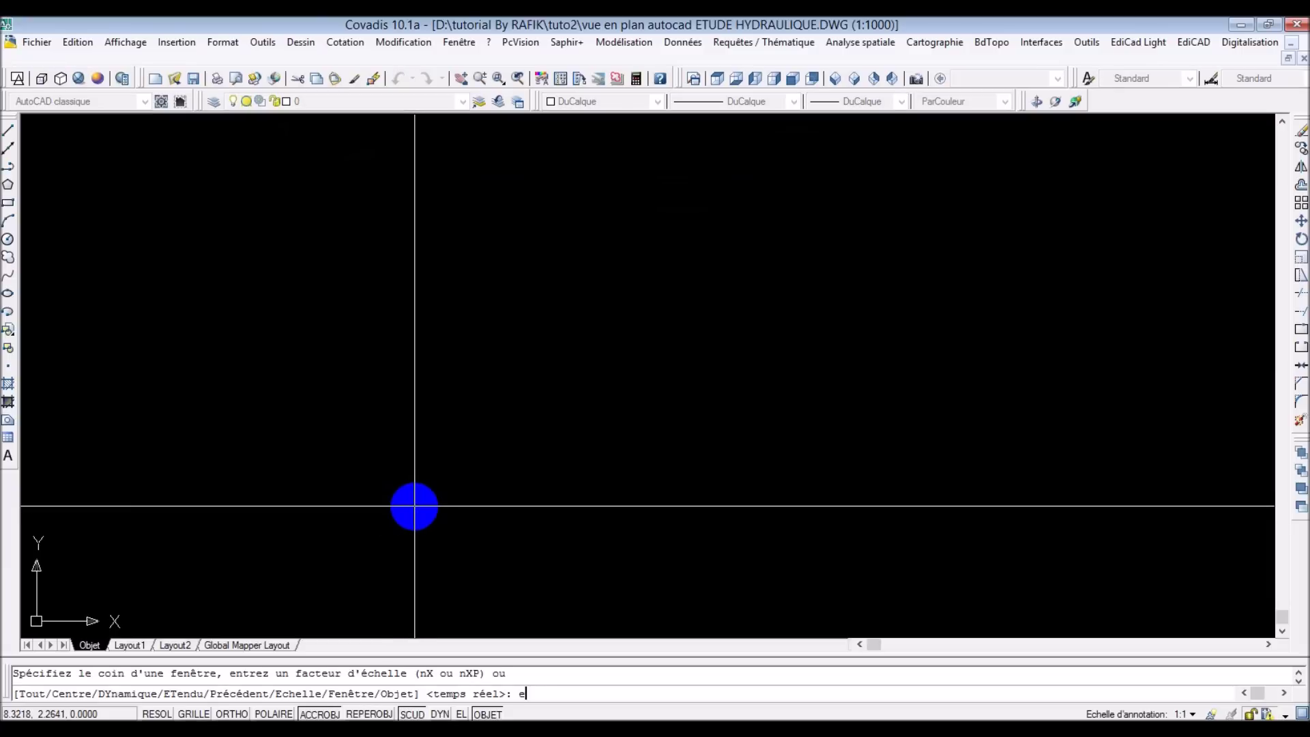
{"action": "key", "text": "Return"}
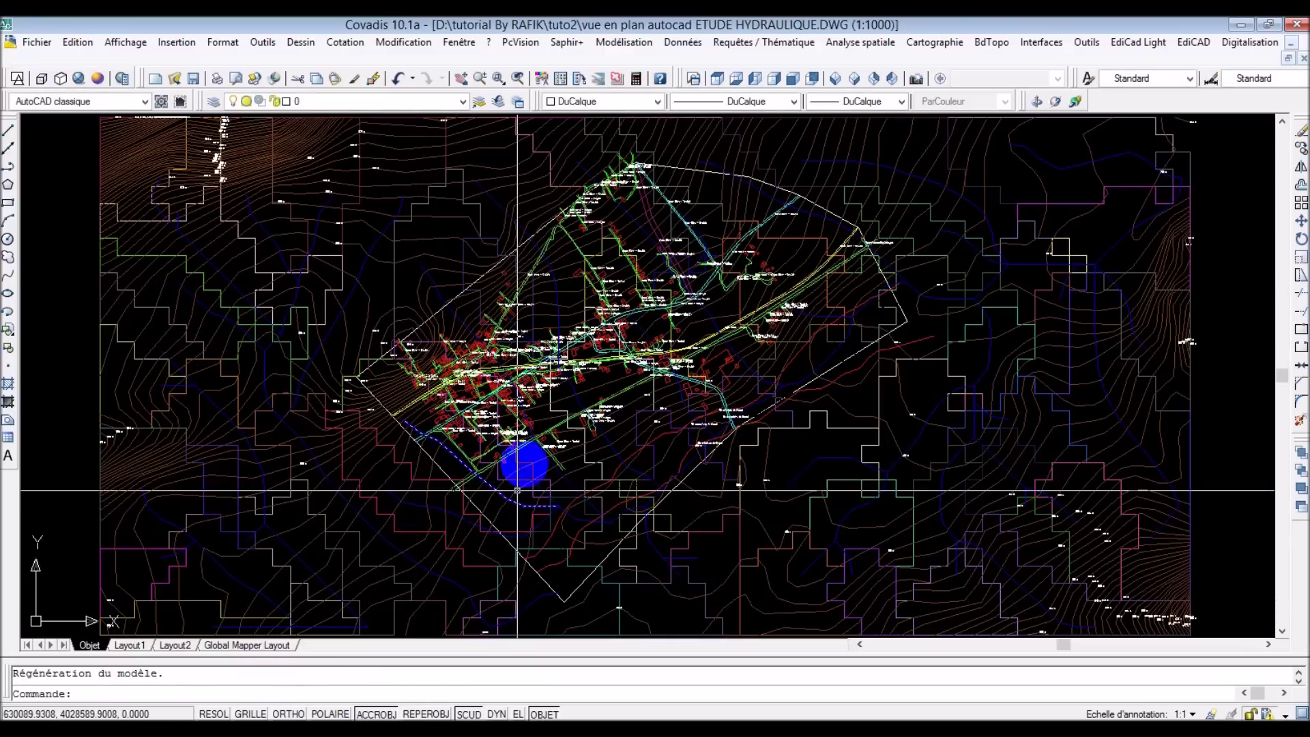
{"action": "scroll", "coordinate": [618, 369], "scroll_direction": "down", "scroll_amount": 2}
{"action": "scroll", "coordinate": [619, 369], "scroll_direction": "up", "scroll_amount": 1}
{"action": "scroll", "coordinate": [585, 403], "scroll_direction": "down", "scroll_amount": 1}
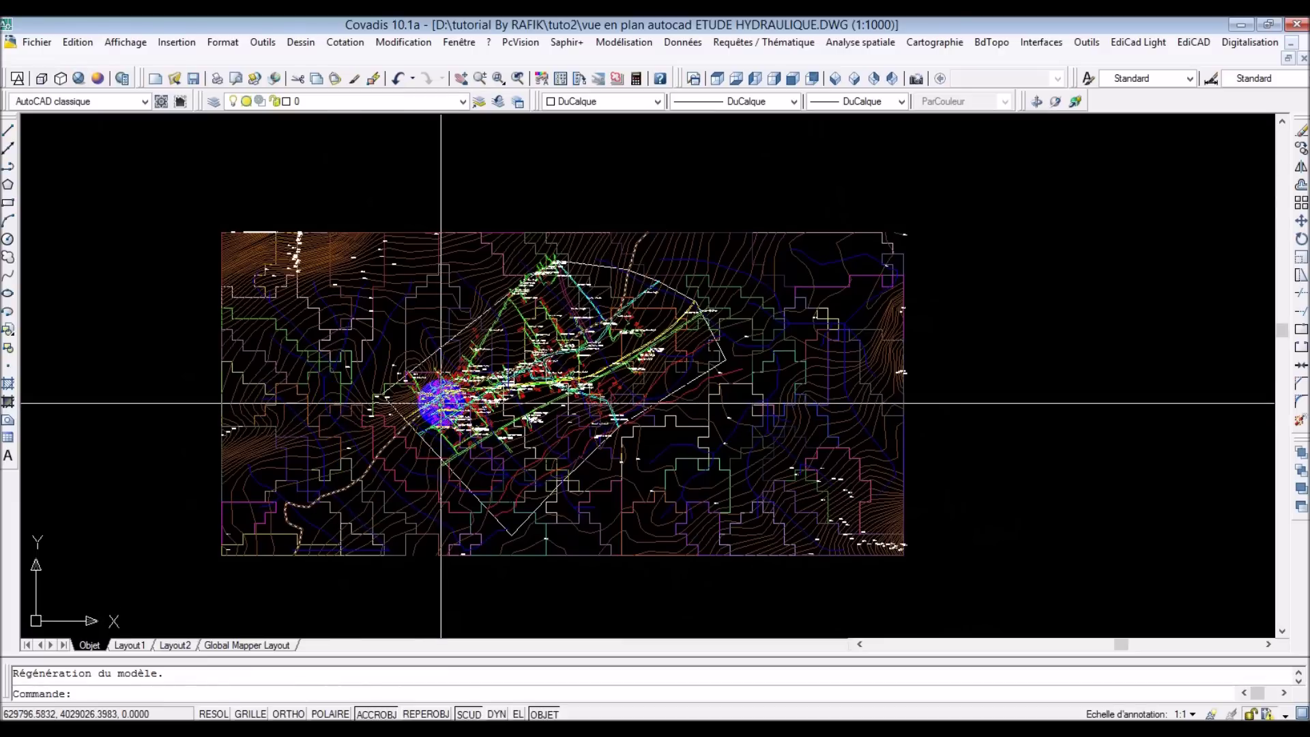
{"action": "scroll", "coordinate": [454, 409], "scroll_direction": "up", "scroll_amount": 3}
{"action": "scroll", "coordinate": [472, 399], "scroll_direction": "up", "scroll_amount": 2}
{"action": "scroll", "coordinate": [472, 399], "scroll_direction": "up", "scroll_amount": 2}
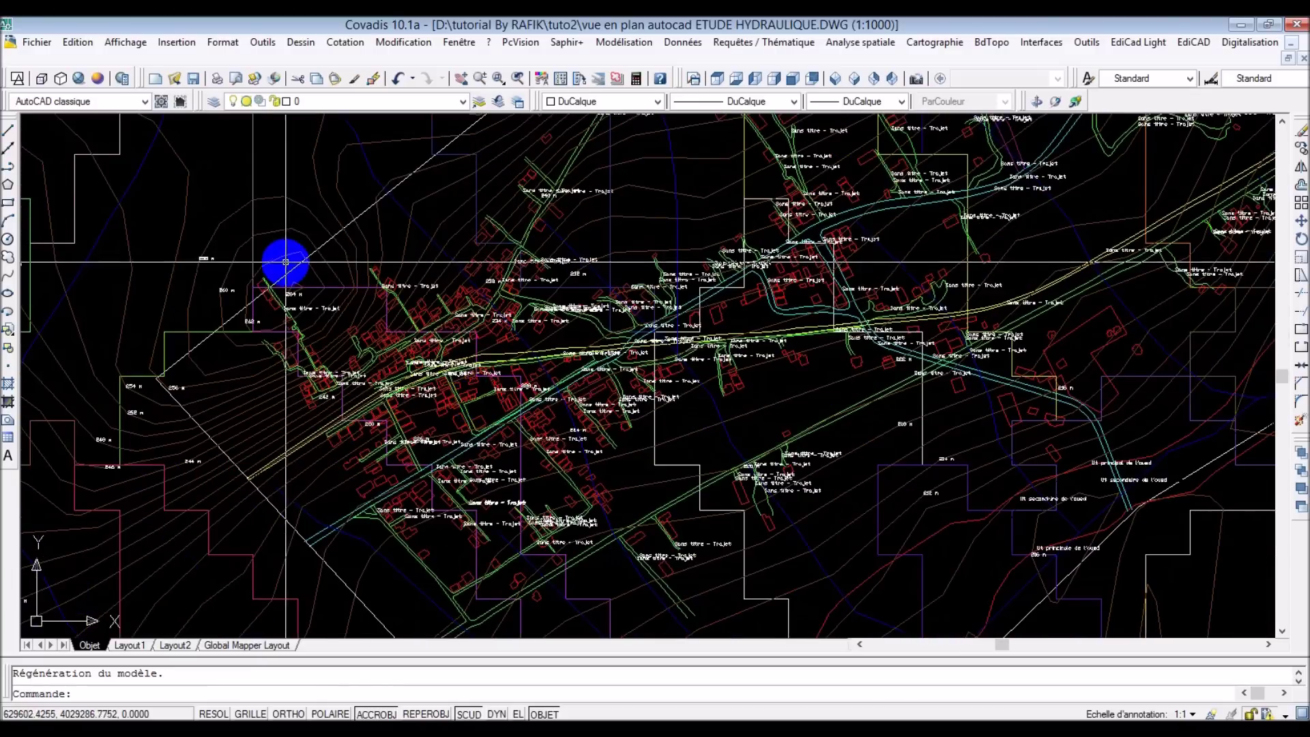
{"action": "scroll", "coordinate": [274, 310], "scroll_direction": "up", "scroll_amount": 2}
{"action": "scroll", "coordinate": [477, 245], "scroll_direction": "down", "scroll_amount": 3}
{"action": "scroll", "coordinate": [482, 257], "scroll_direction": "down", "scroll_amount": 2}
{"action": "scroll", "coordinate": [533, 387], "scroll_direction": "up", "scroll_amount": 3}
{"action": "scroll", "coordinate": [492, 330], "scroll_direction": "up", "scroll_amount": 1}
{"action": "scroll", "coordinate": [219, 166], "scroll_direction": "up", "scroll_amount": 2}
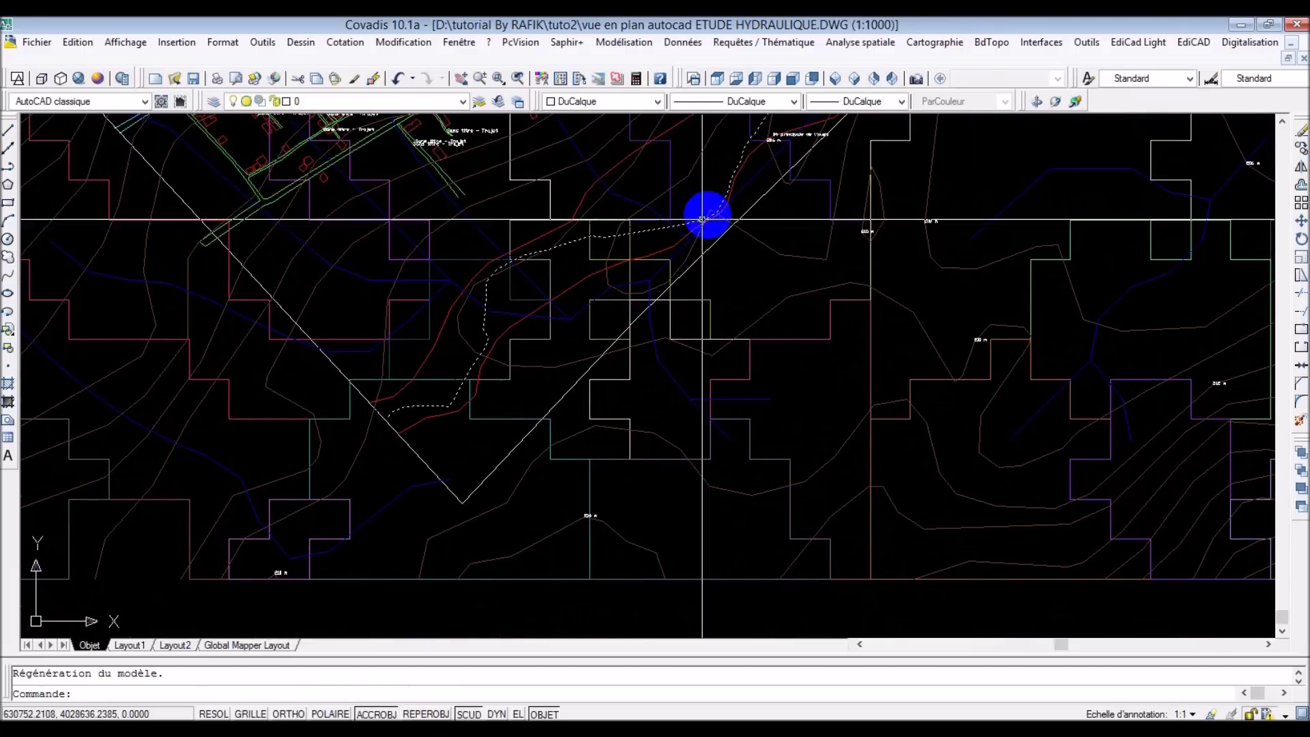
{"action": "scroll", "coordinate": [773, 305], "scroll_direction": "down", "scroll_amount": 5}
Step: Pan to the contours west of the houses and inspect the watershed boundary polyline
{"action": "middle_click_drag", "start_coordinate": [854, 283], "coordinate": [555, 497]}
{"action": "scroll", "coordinate": [722, 325], "scroll_direction": "up", "scroll_amount": 2}
{"action": "scroll", "coordinate": [477, 307], "scroll_direction": "up", "scroll_amount": 1}
{"action": "middle_click_drag", "start_coordinate": [476, 307], "coordinate": [667, 278]}
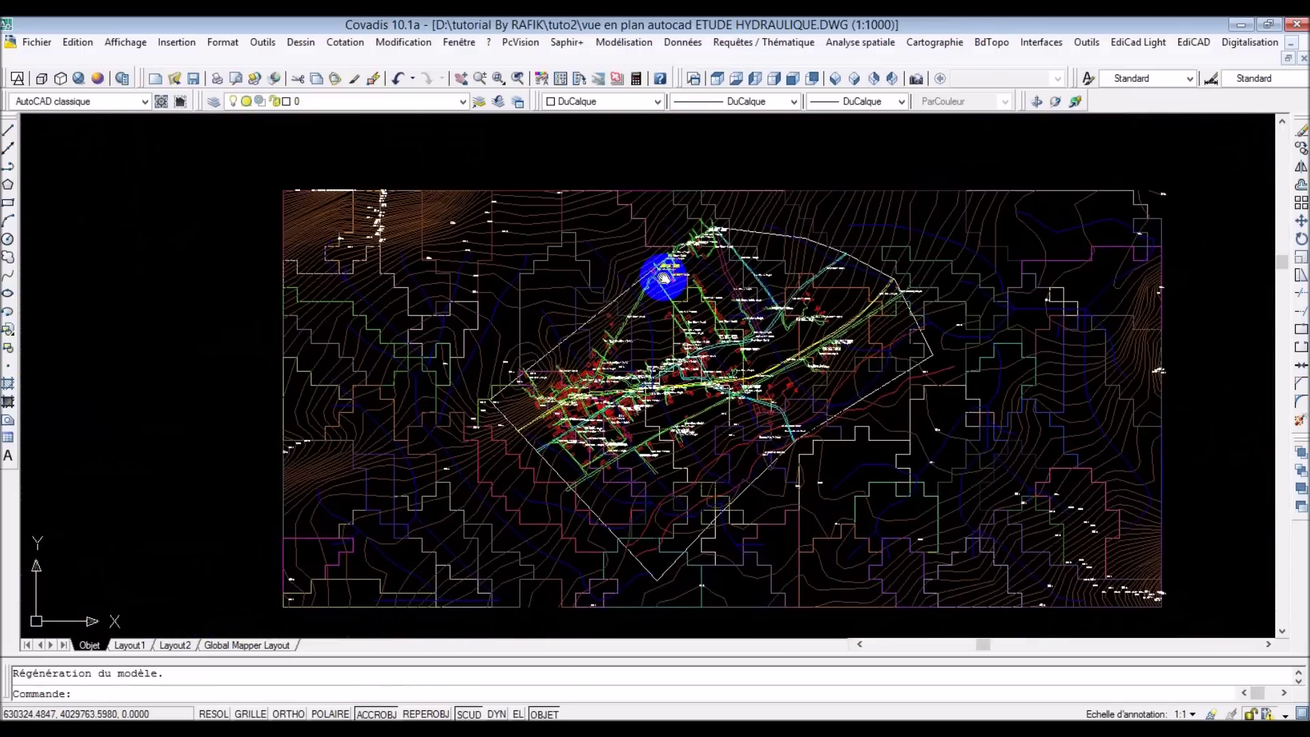
{"action": "scroll", "coordinate": [452, 274], "scroll_direction": "up", "scroll_amount": 3}
{"action": "scroll", "coordinate": [452, 274], "scroll_direction": "down", "scroll_amount": 1}
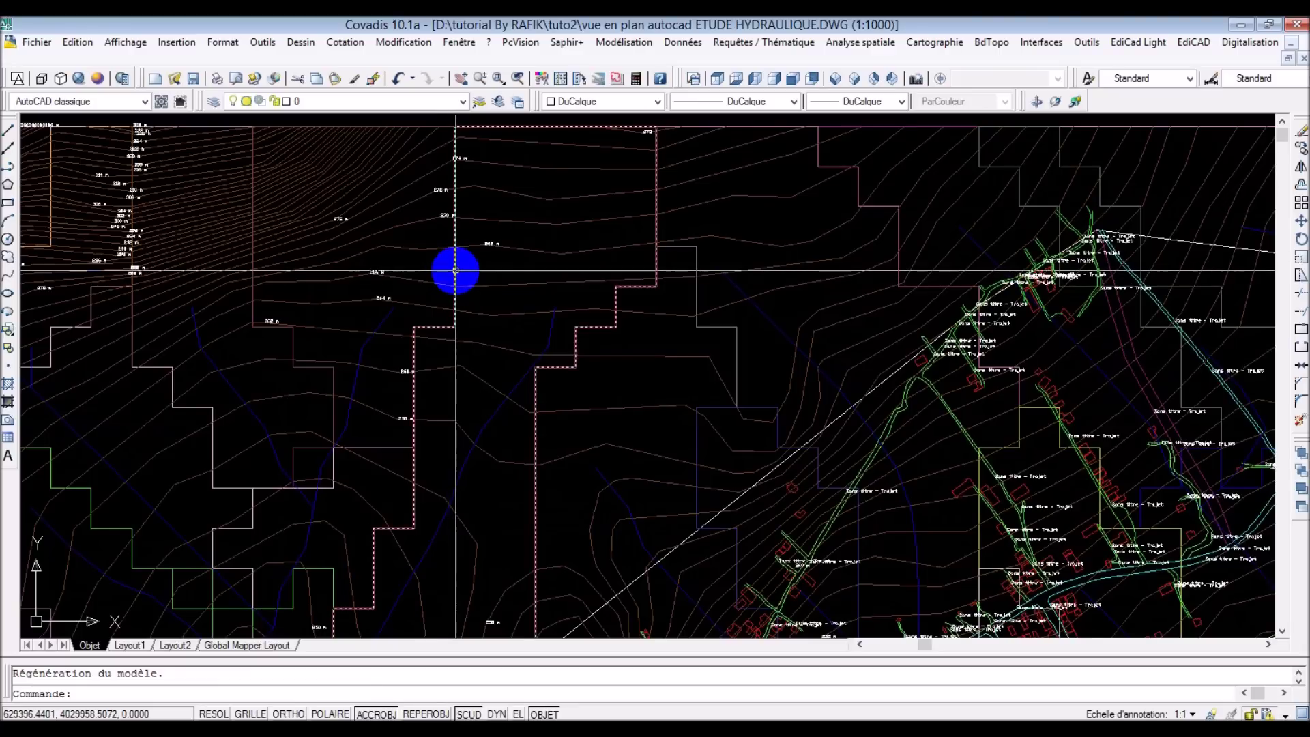
{"action": "left_click", "coordinate": [462, 266]}
{"action": "scroll", "coordinate": [526, 210], "scroll_direction": "down", "scroll_amount": 4}
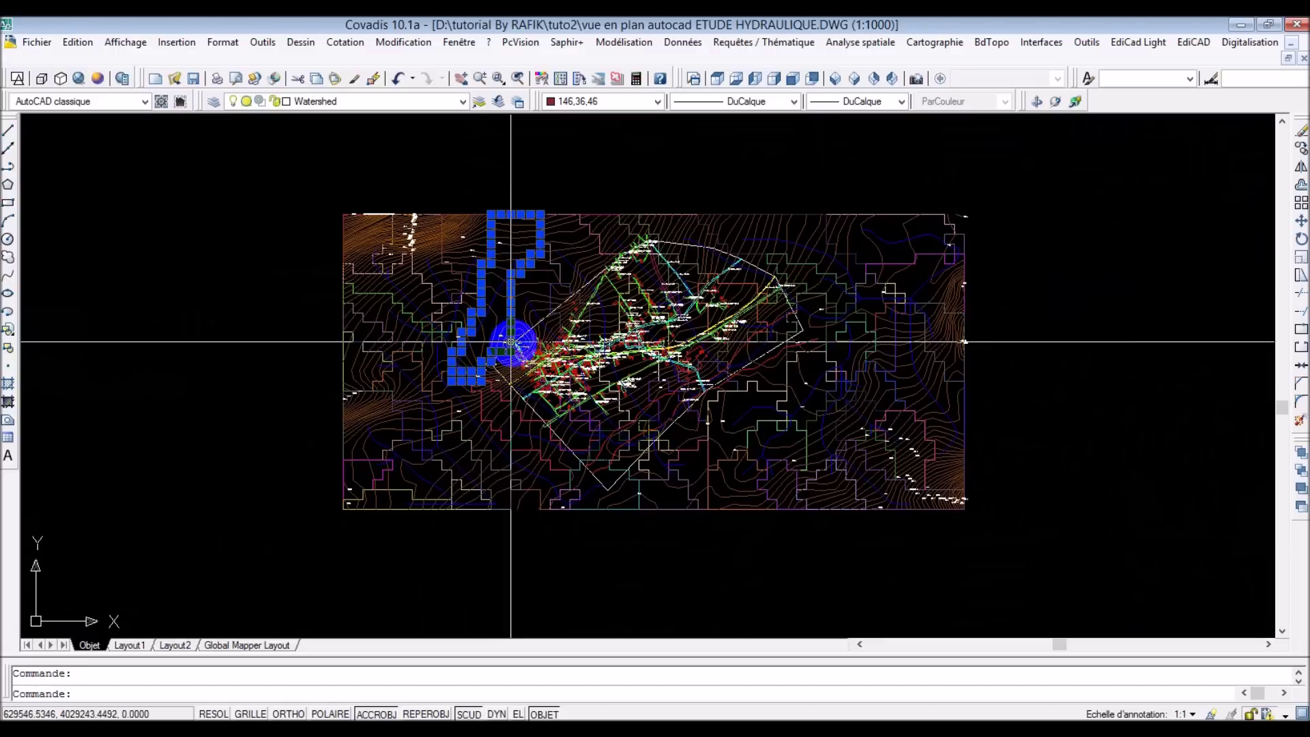
{"action": "key", "text": "Escape"}
Step: Pan and zoom across the labelled house cluster so the whole plan fills the window
{"action": "scroll", "coordinate": [755, 358], "scroll_direction": "up", "scroll_amount": 3}
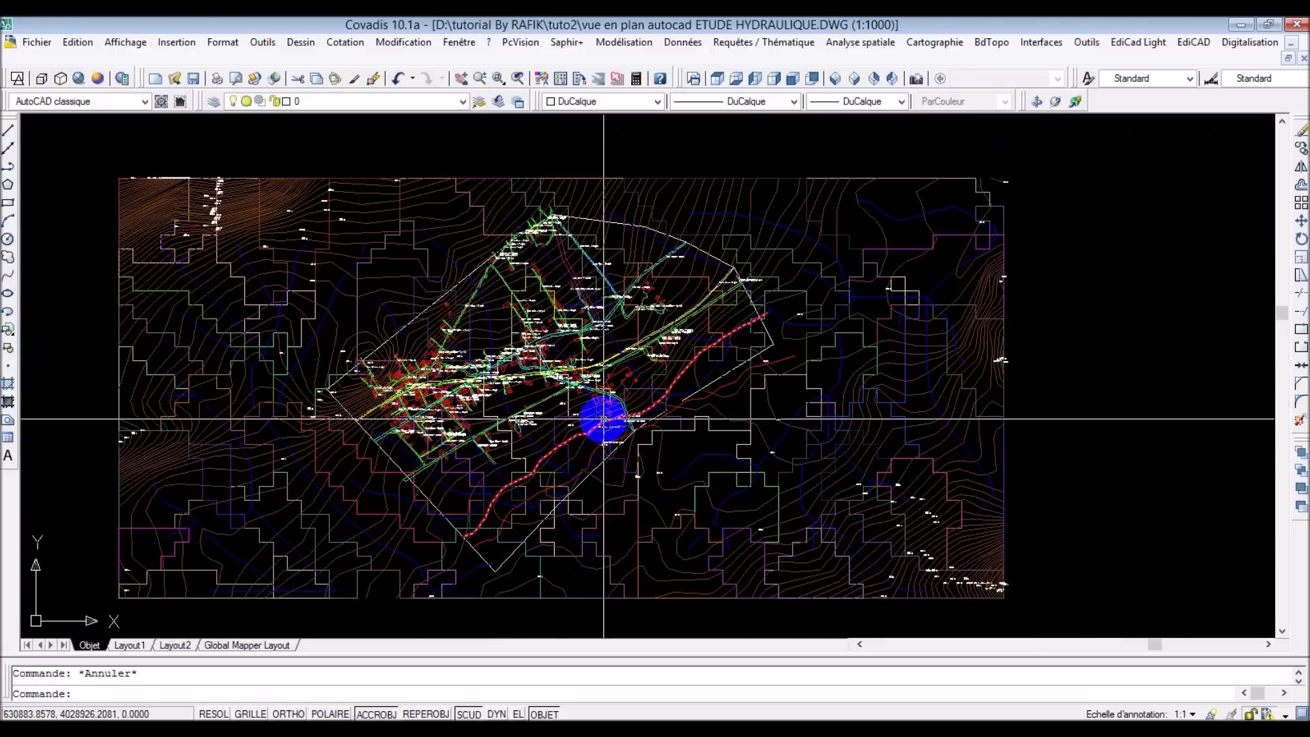
{"action": "middle_click_drag", "start_coordinate": [556, 439], "coordinate": [640, 355]}
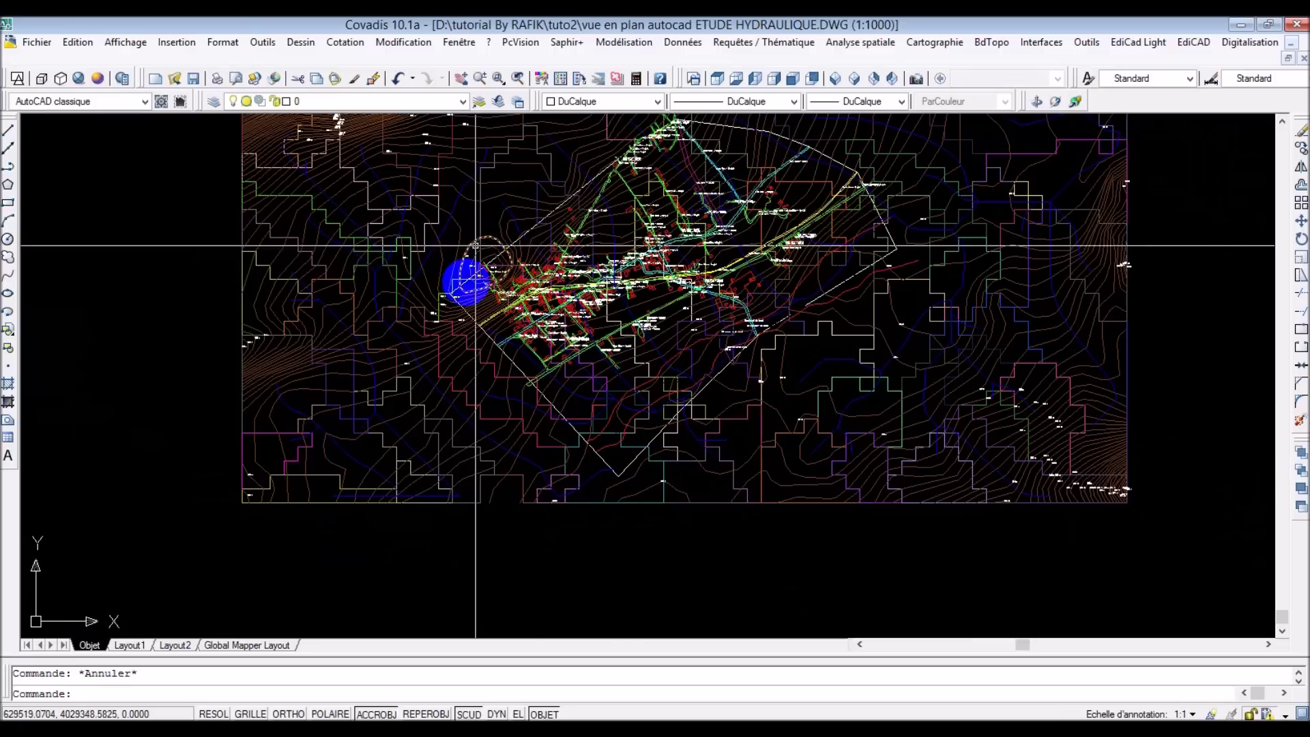
{"action": "scroll", "coordinate": [657, 339], "scroll_direction": "up", "scroll_amount": 2}
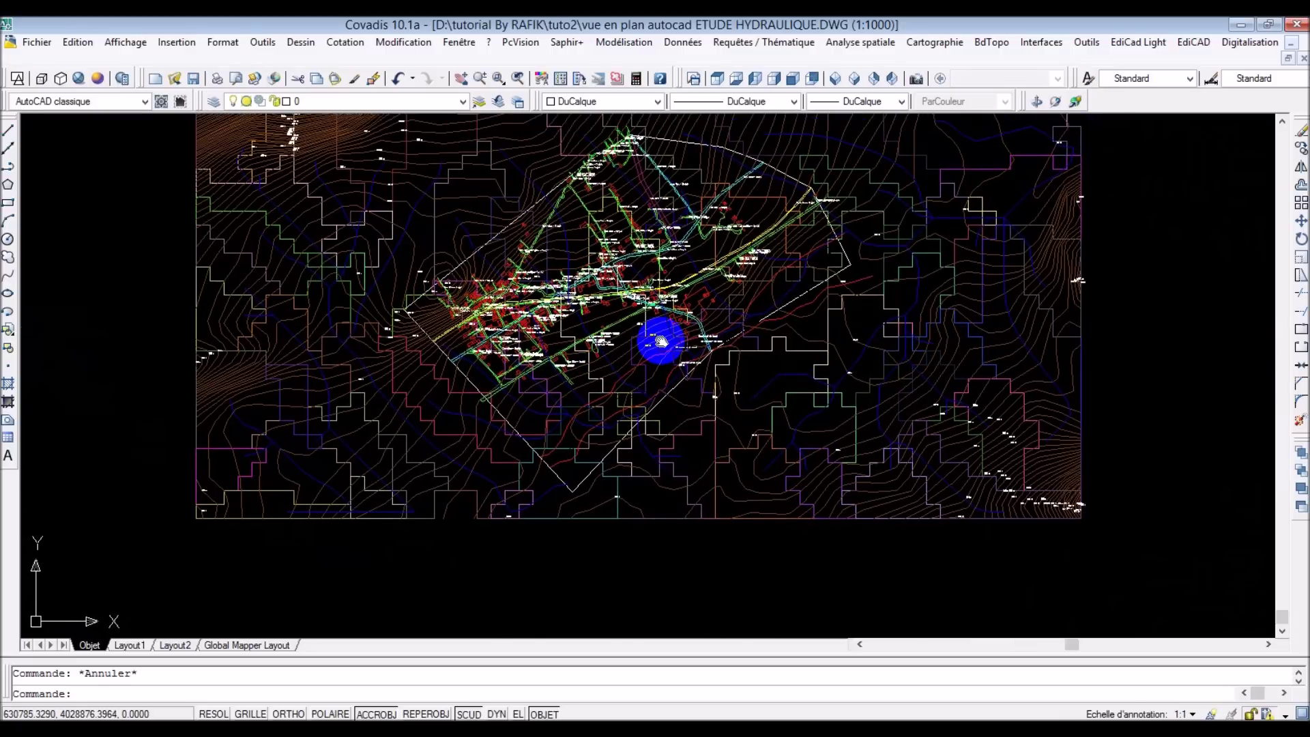
{"action": "scroll", "coordinate": [631, 371], "scroll_direction": "down", "scroll_amount": 2}
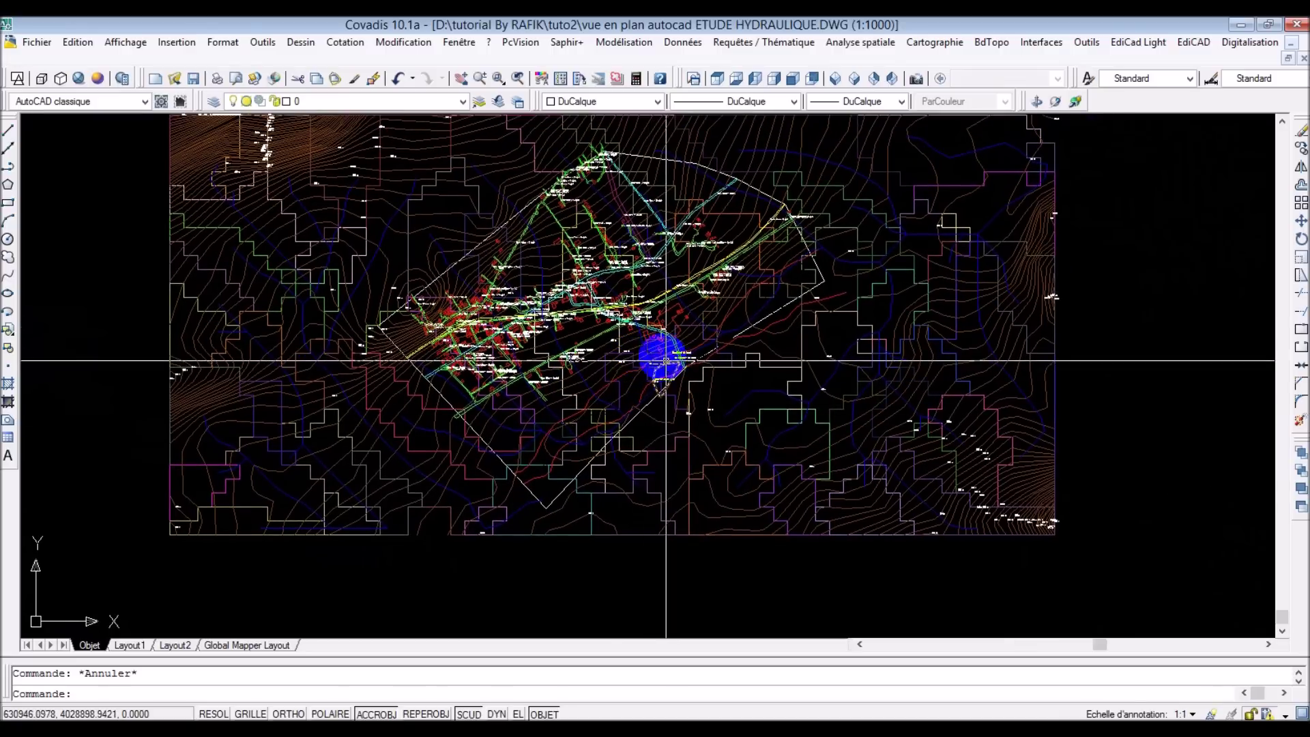
{"action": "scroll", "coordinate": [667, 360], "scroll_direction": "up", "scroll_amount": 4}
{"action": "mouse_move", "coordinate": [491, 305]}
{"action": "middle_mouse_down"}
{"action": "mouse_move", "coordinate": [706, 350]}
{"action": "mouse_move", "coordinate": [626, 328]}
{"action": "middle_mouse_up"}
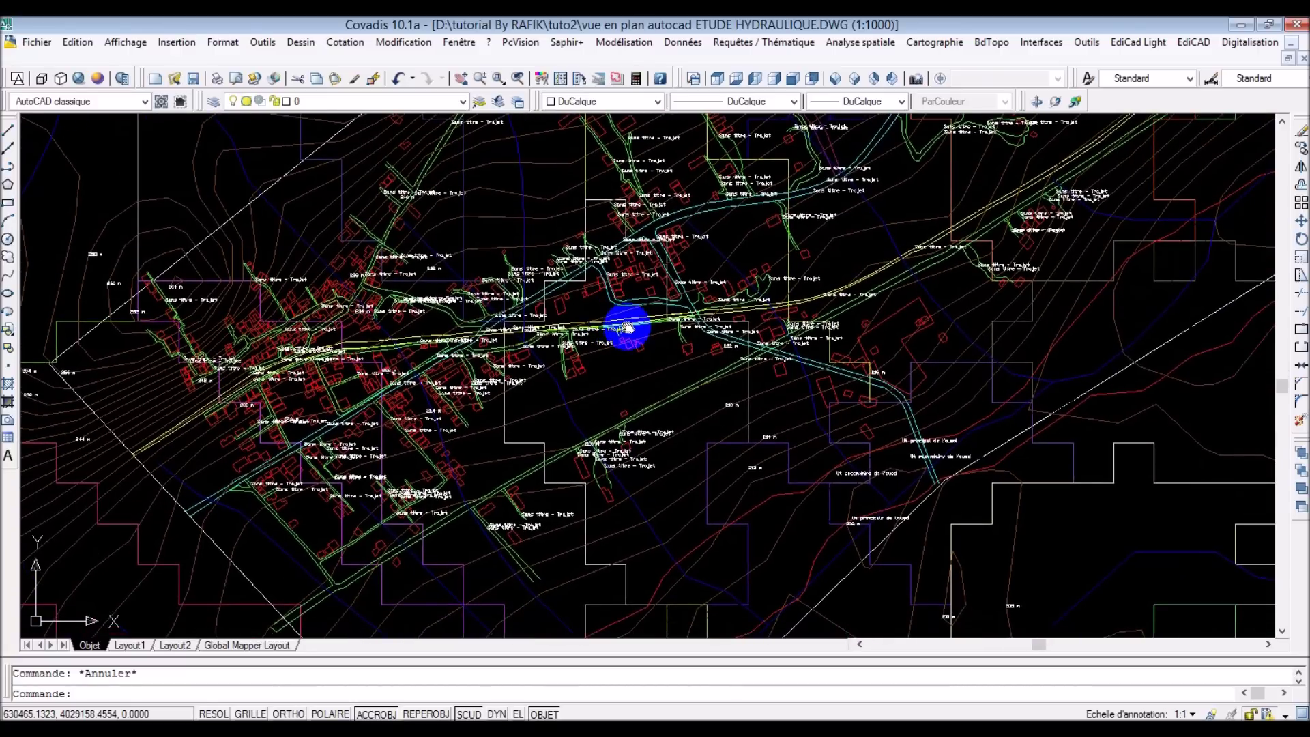
{"action": "scroll", "coordinate": [630, 324], "scroll_direction": "down", "scroll_amount": 1}
{"action": "scroll", "coordinate": [503, 273], "scroll_direction": "down", "scroll_amount": 3}
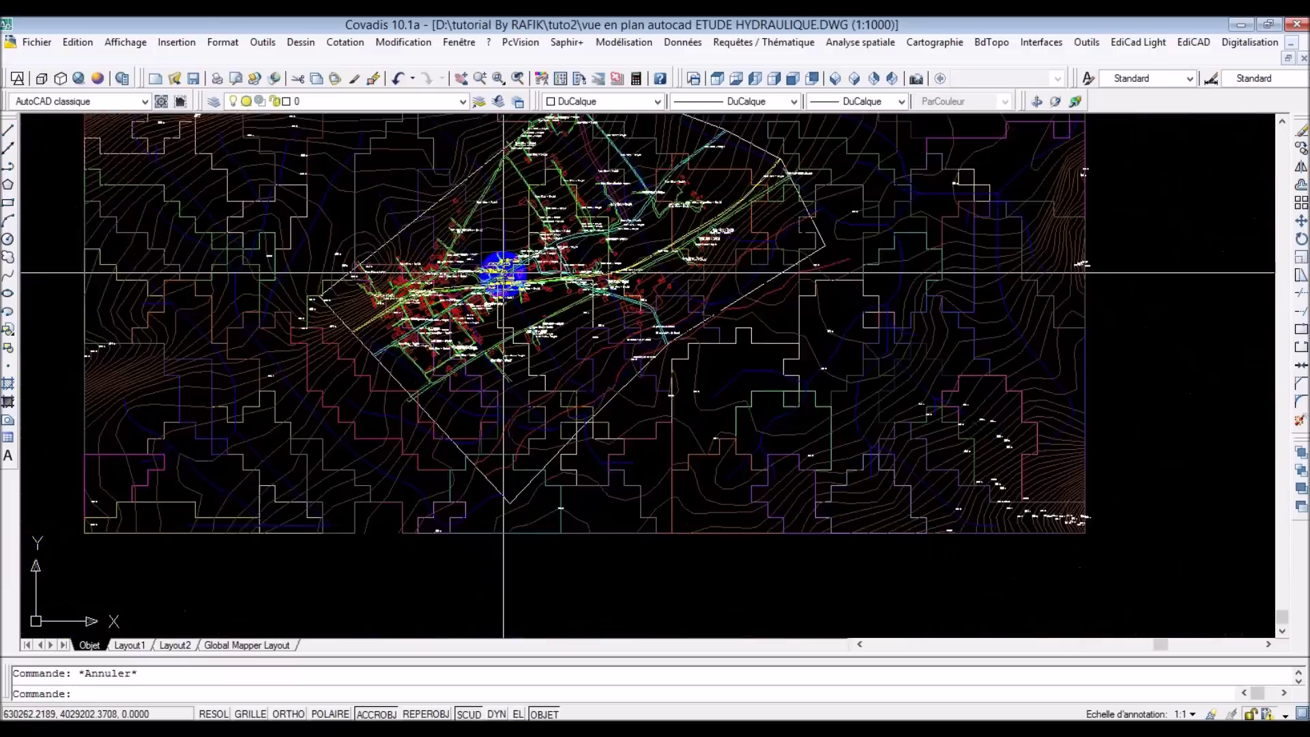
{"action": "scroll", "coordinate": [504, 273], "scroll_direction": "down", "scroll_amount": 3}
{"action": "middle_click_drag", "start_coordinate": [468, 263], "coordinate": [461, 395]}
{"action": "scroll", "coordinate": [461, 394], "scroll_direction": "up", "scroll_amount": 2}
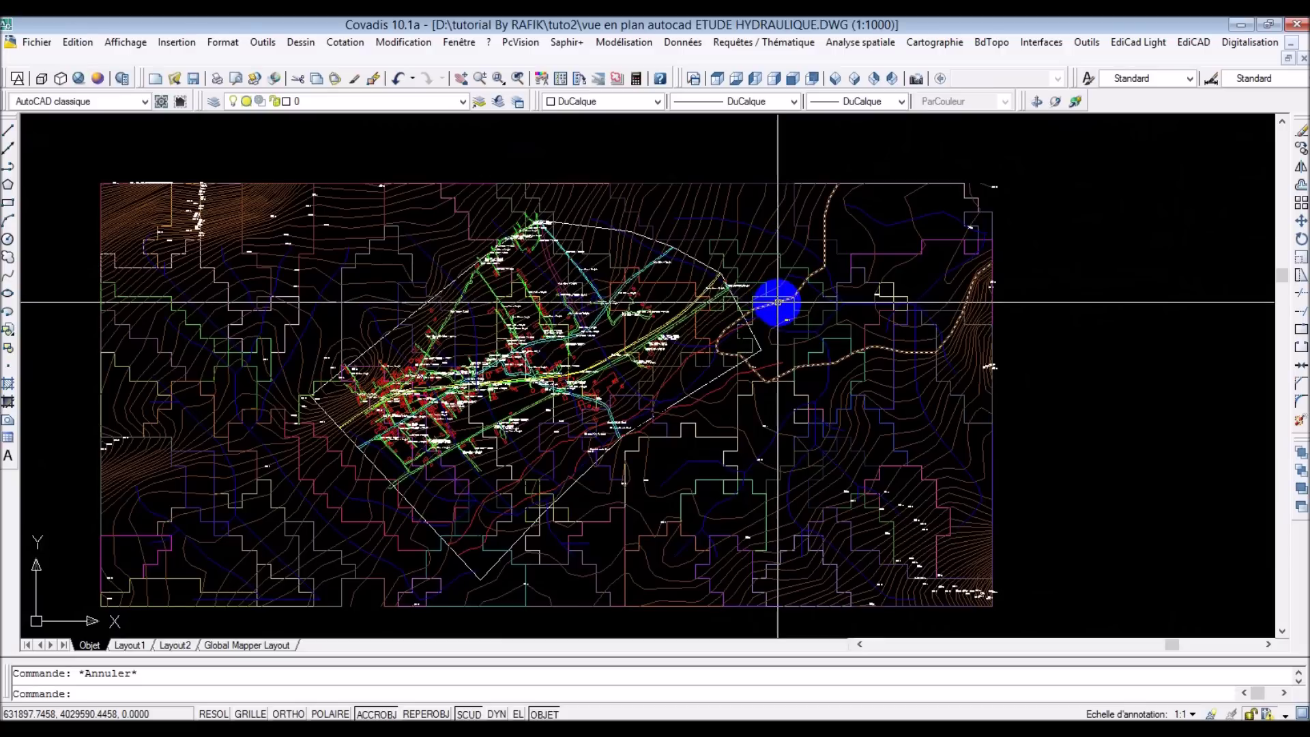
{"action": "middle_click_drag", "start_coordinate": [778, 300], "coordinate": [642, 619]}
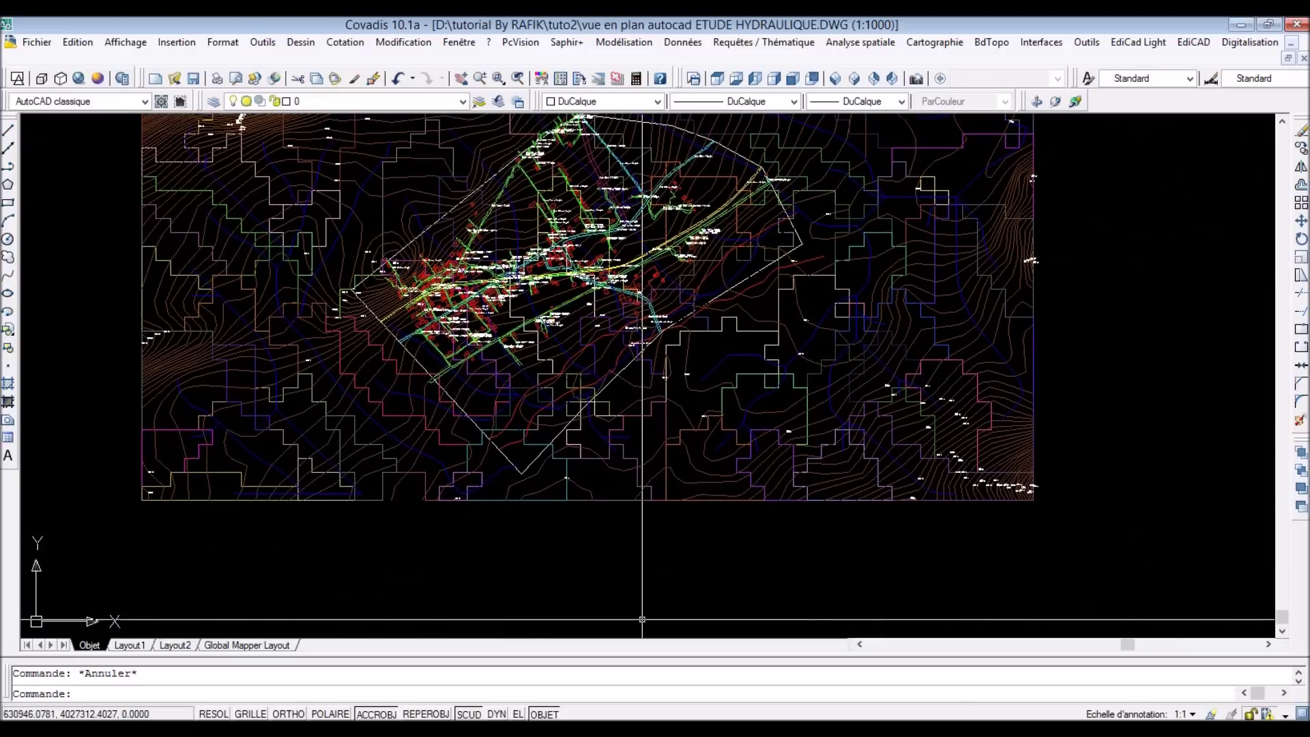